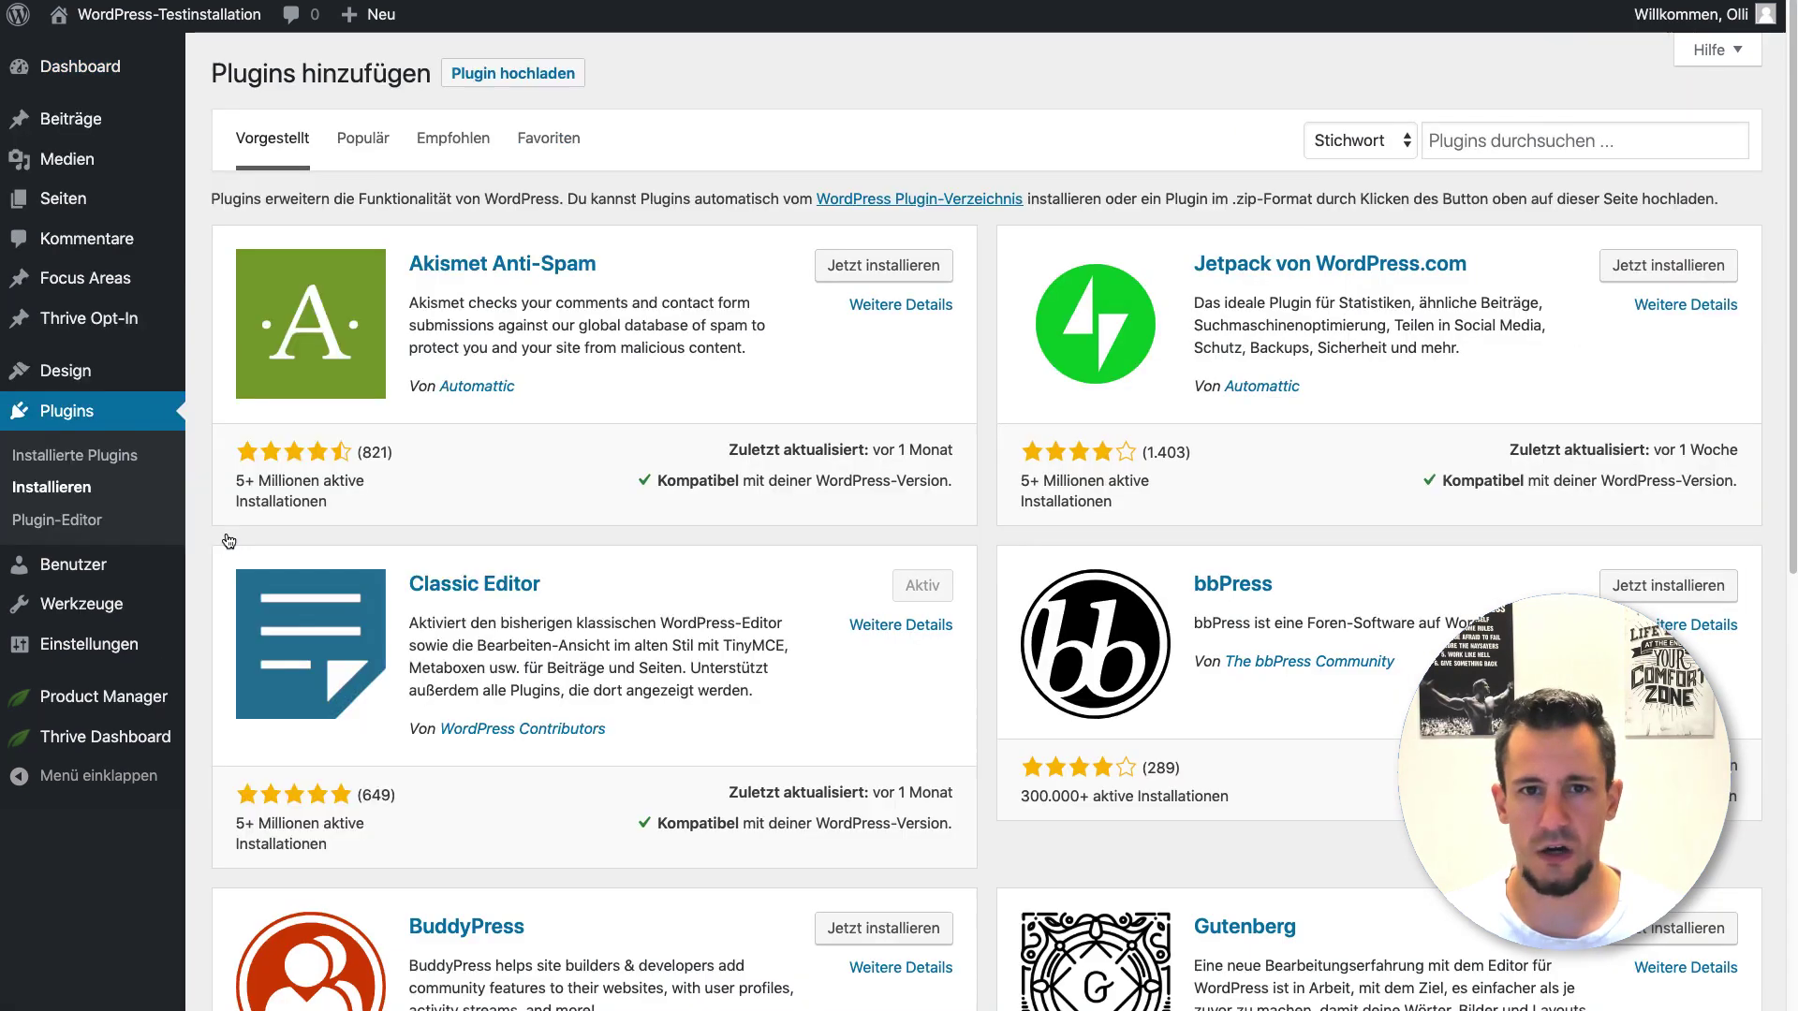
# Step: Search the plugin directory for "pretty link" and install and activate Shortlinks by Pretty Links
pyautogui.click(1484, 145)
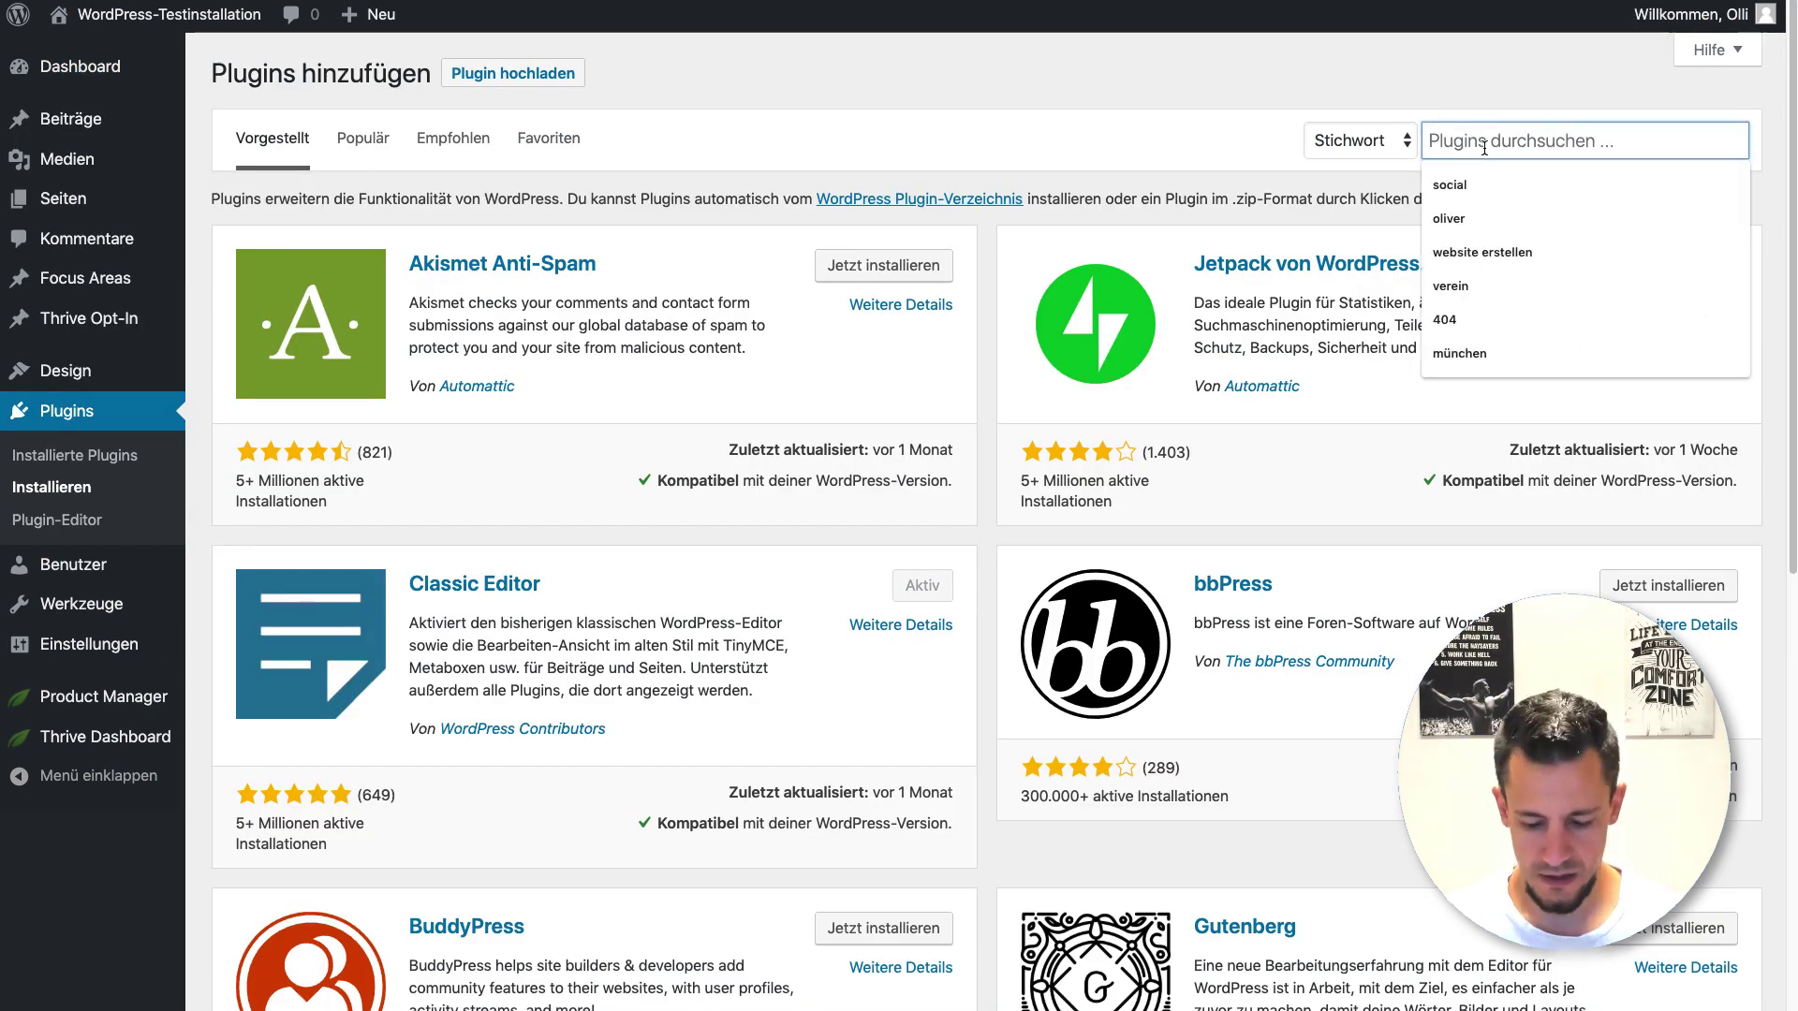
pyautogui.write('pr')
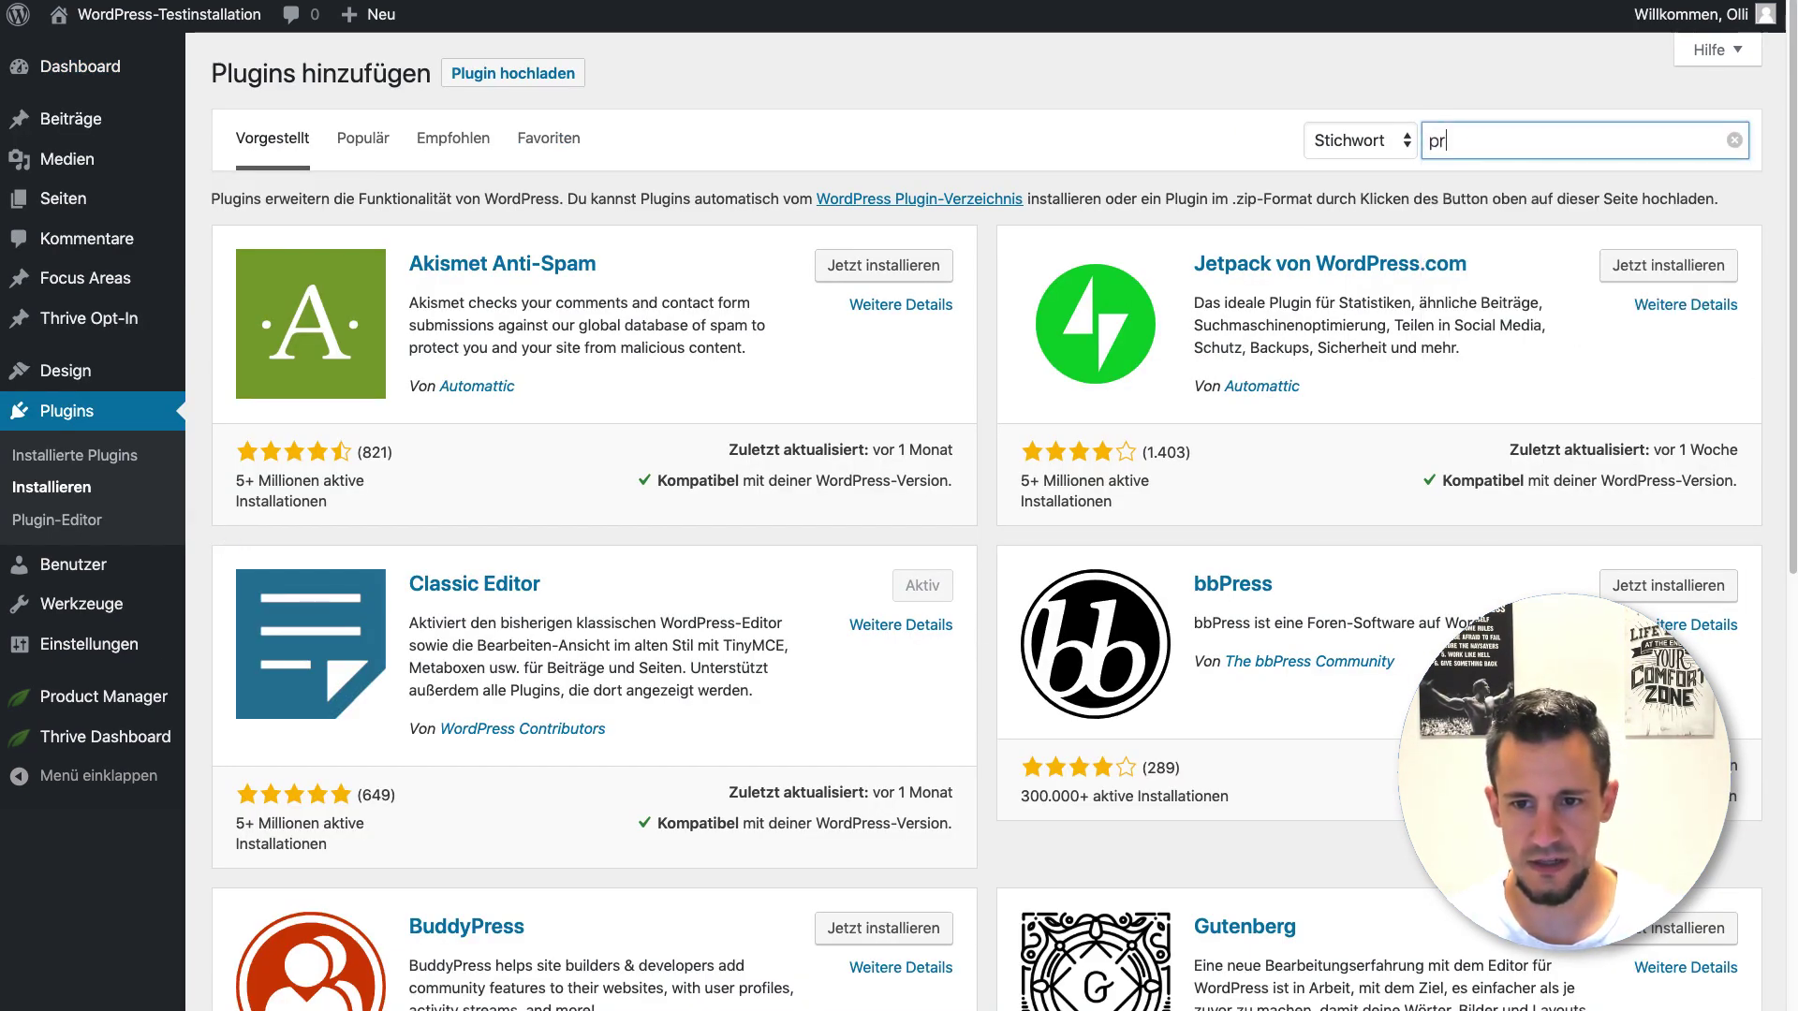
pyautogui.write('etty link')
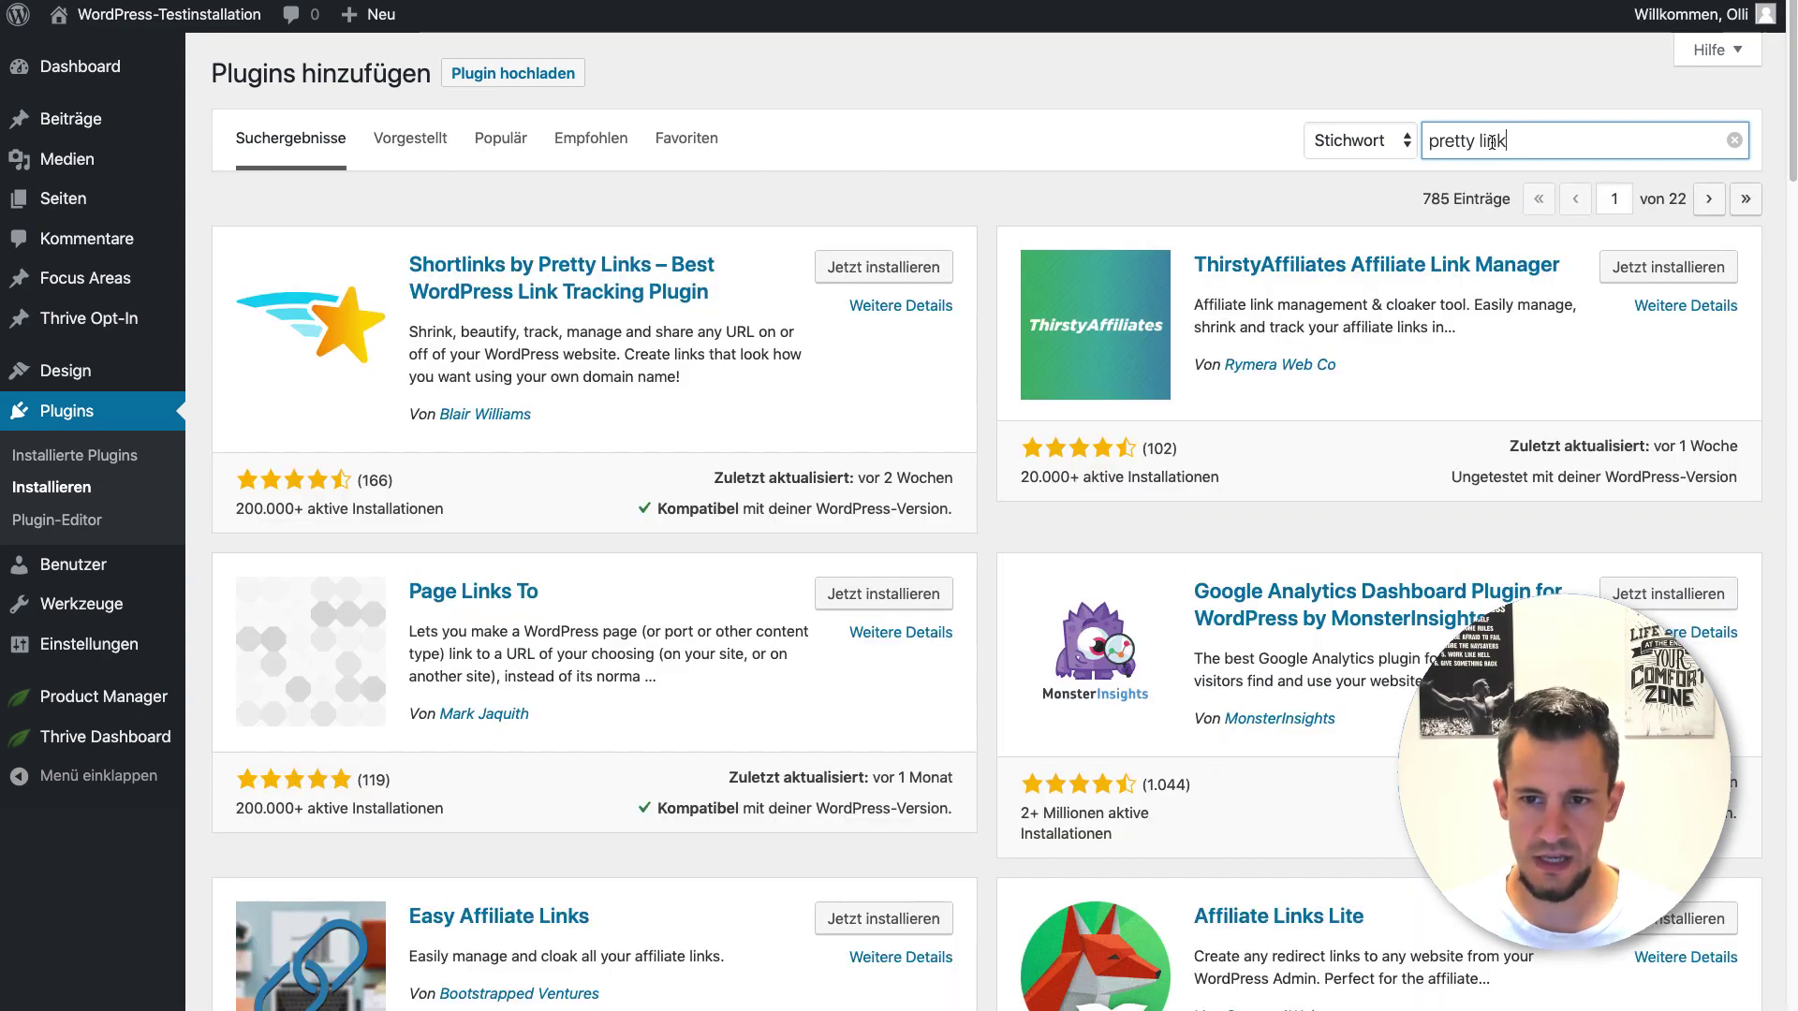
pyautogui.write('s')
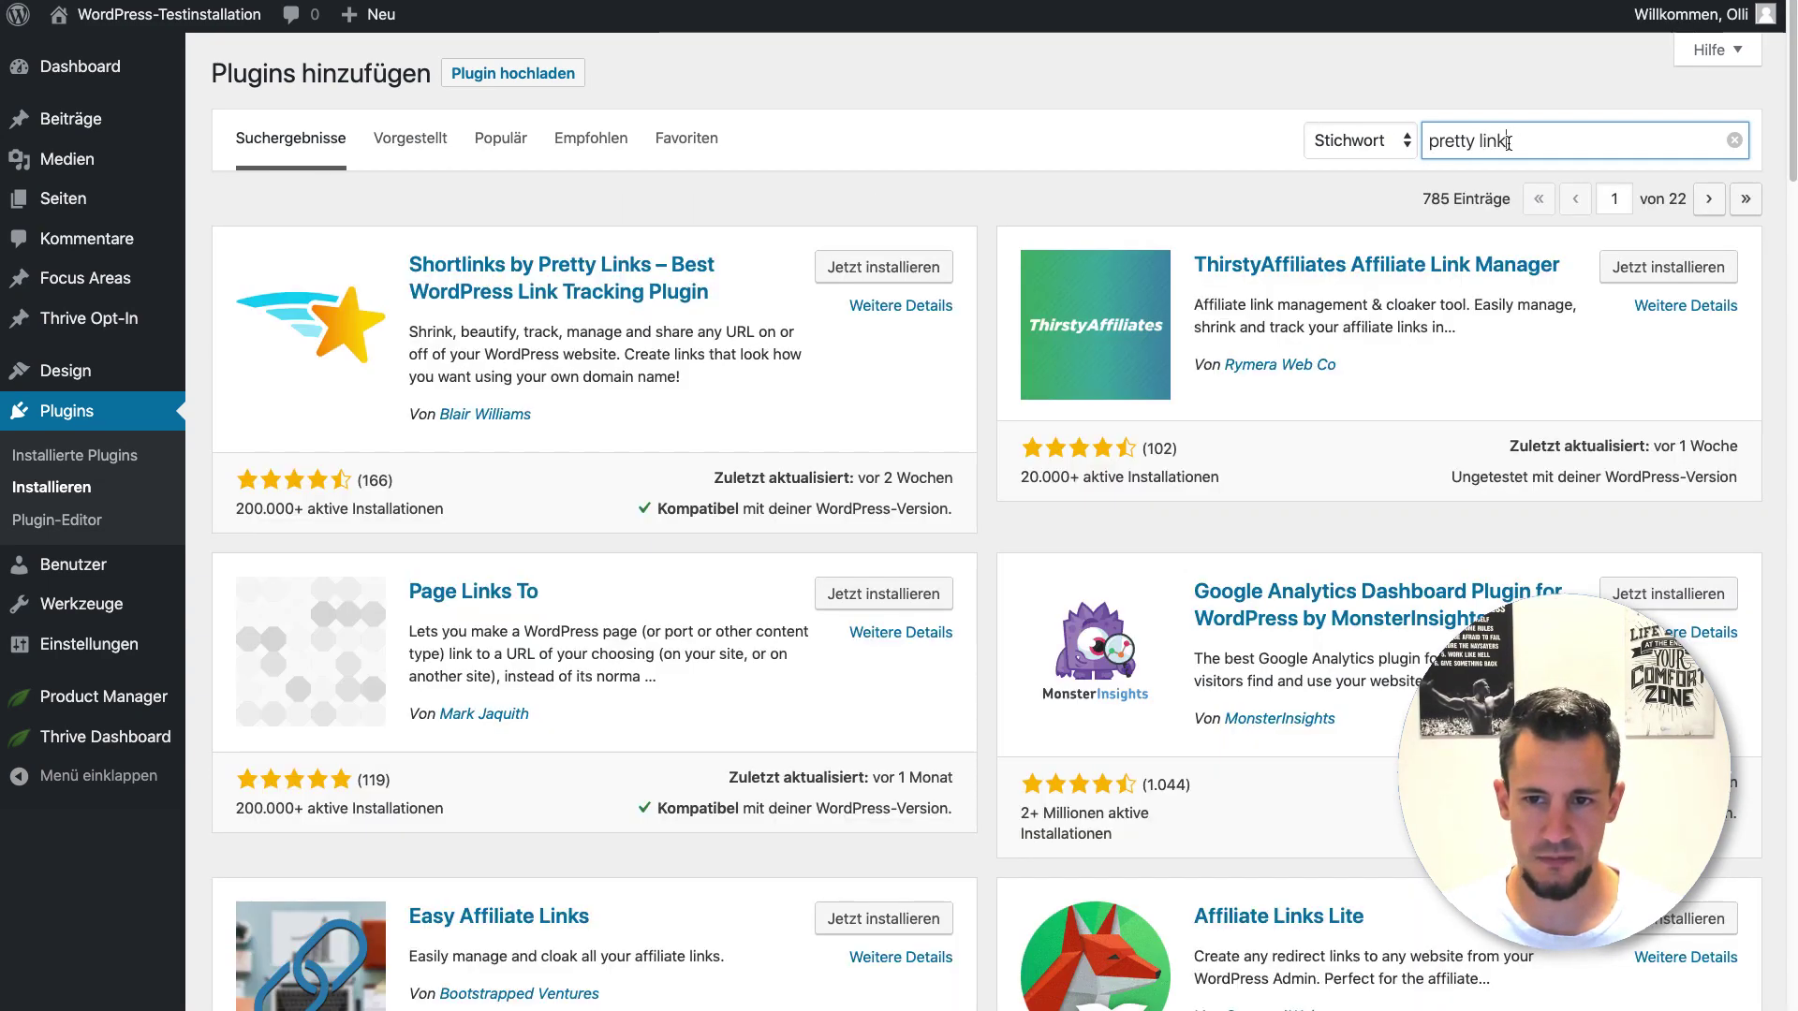
pyautogui.press('BackSpace')
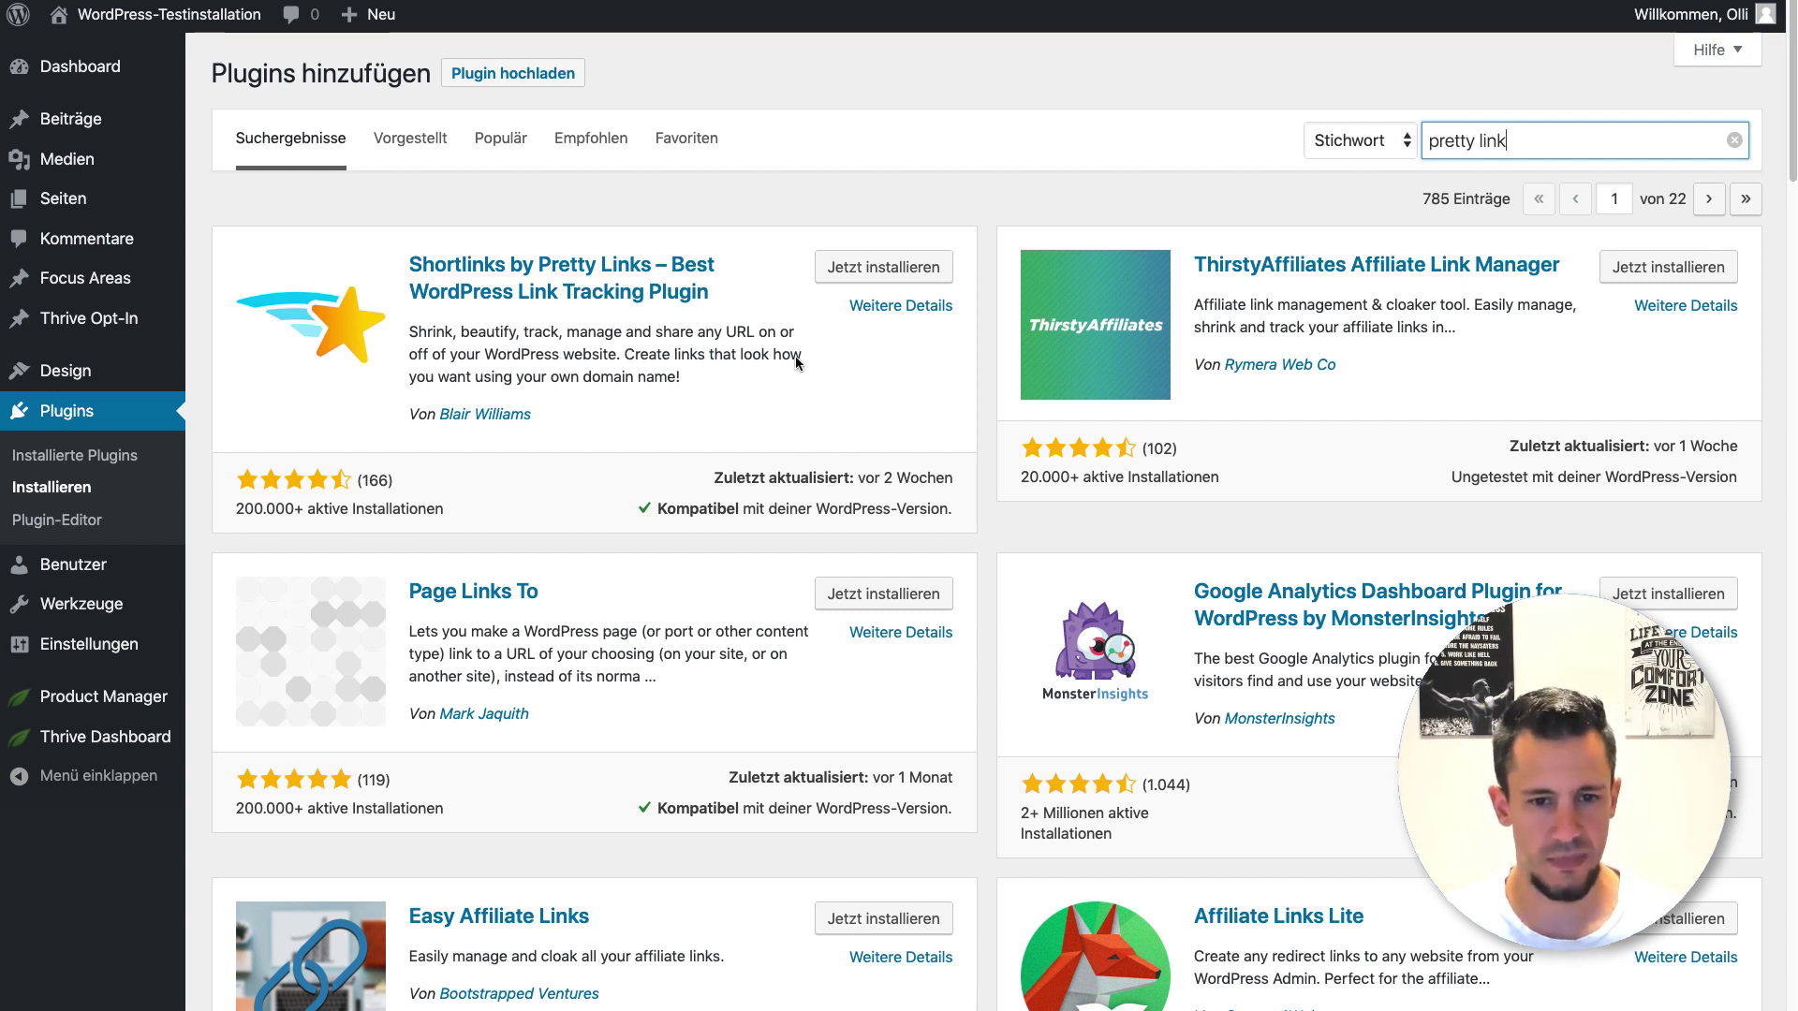
pyautogui.click(863, 270)
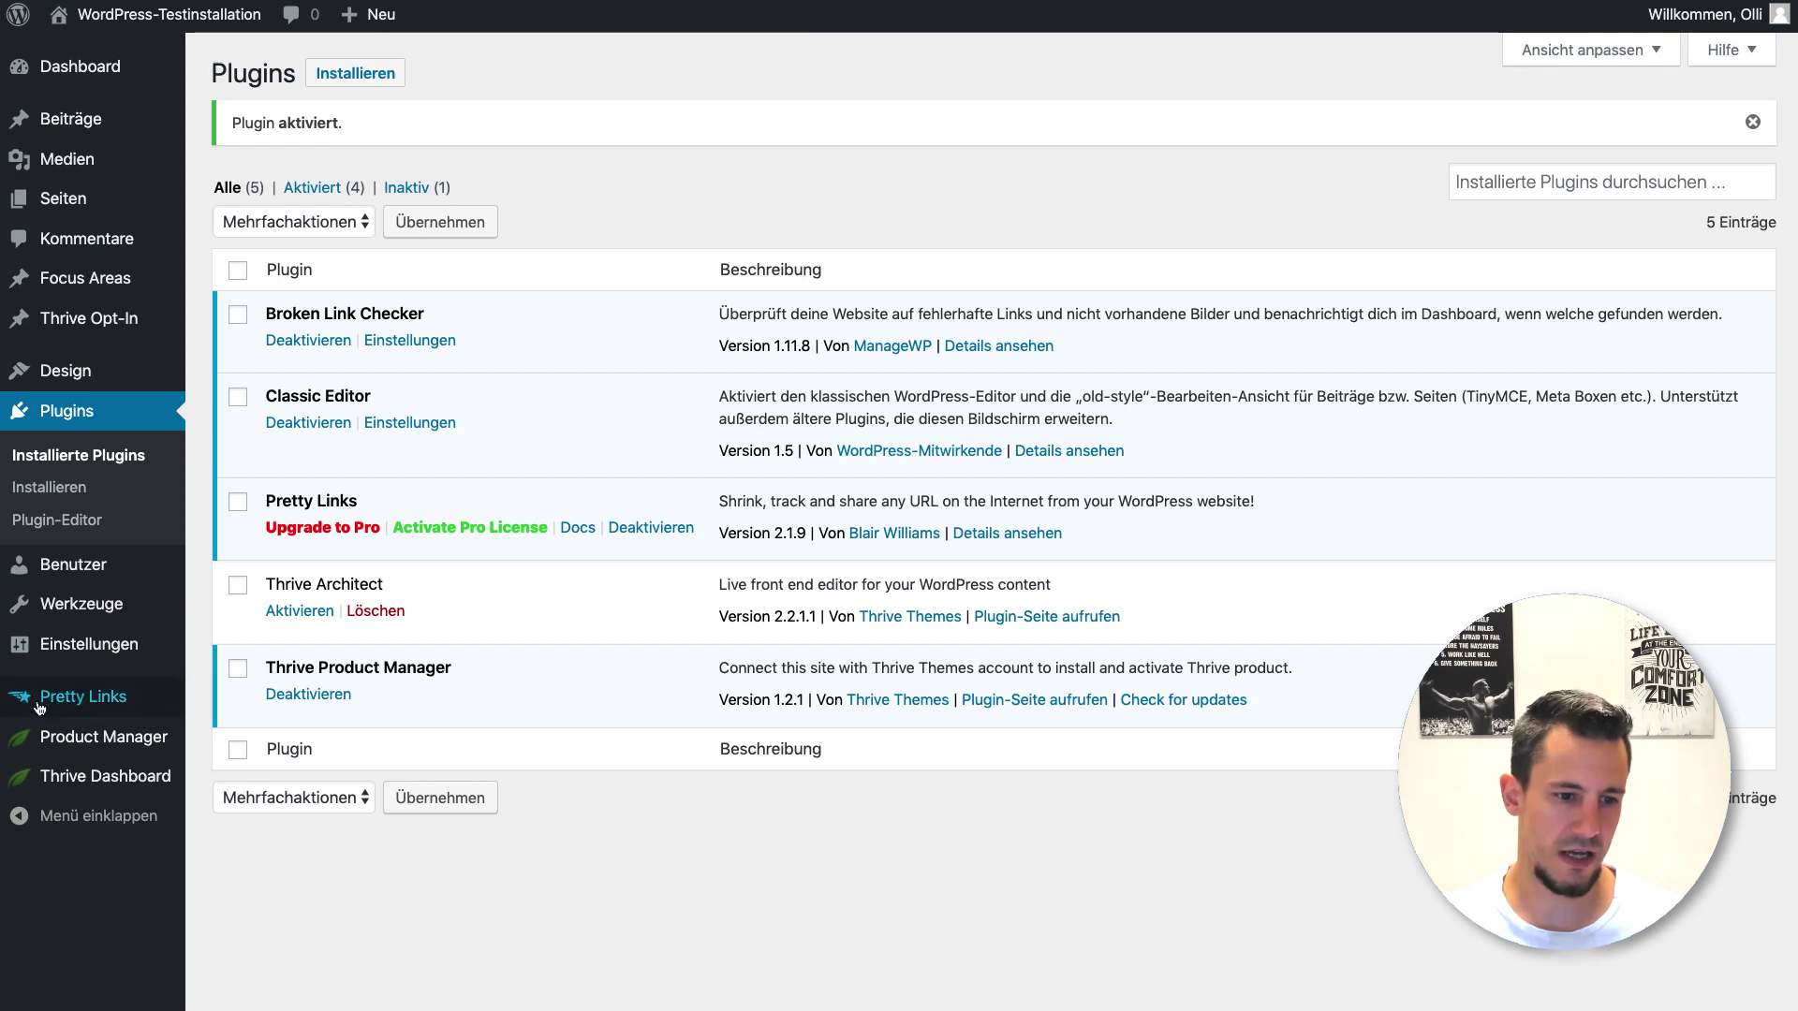
# Step: Start a new link in Pretty Links and view the redirection types it offers
pyautogui.moveTo(66, 705)
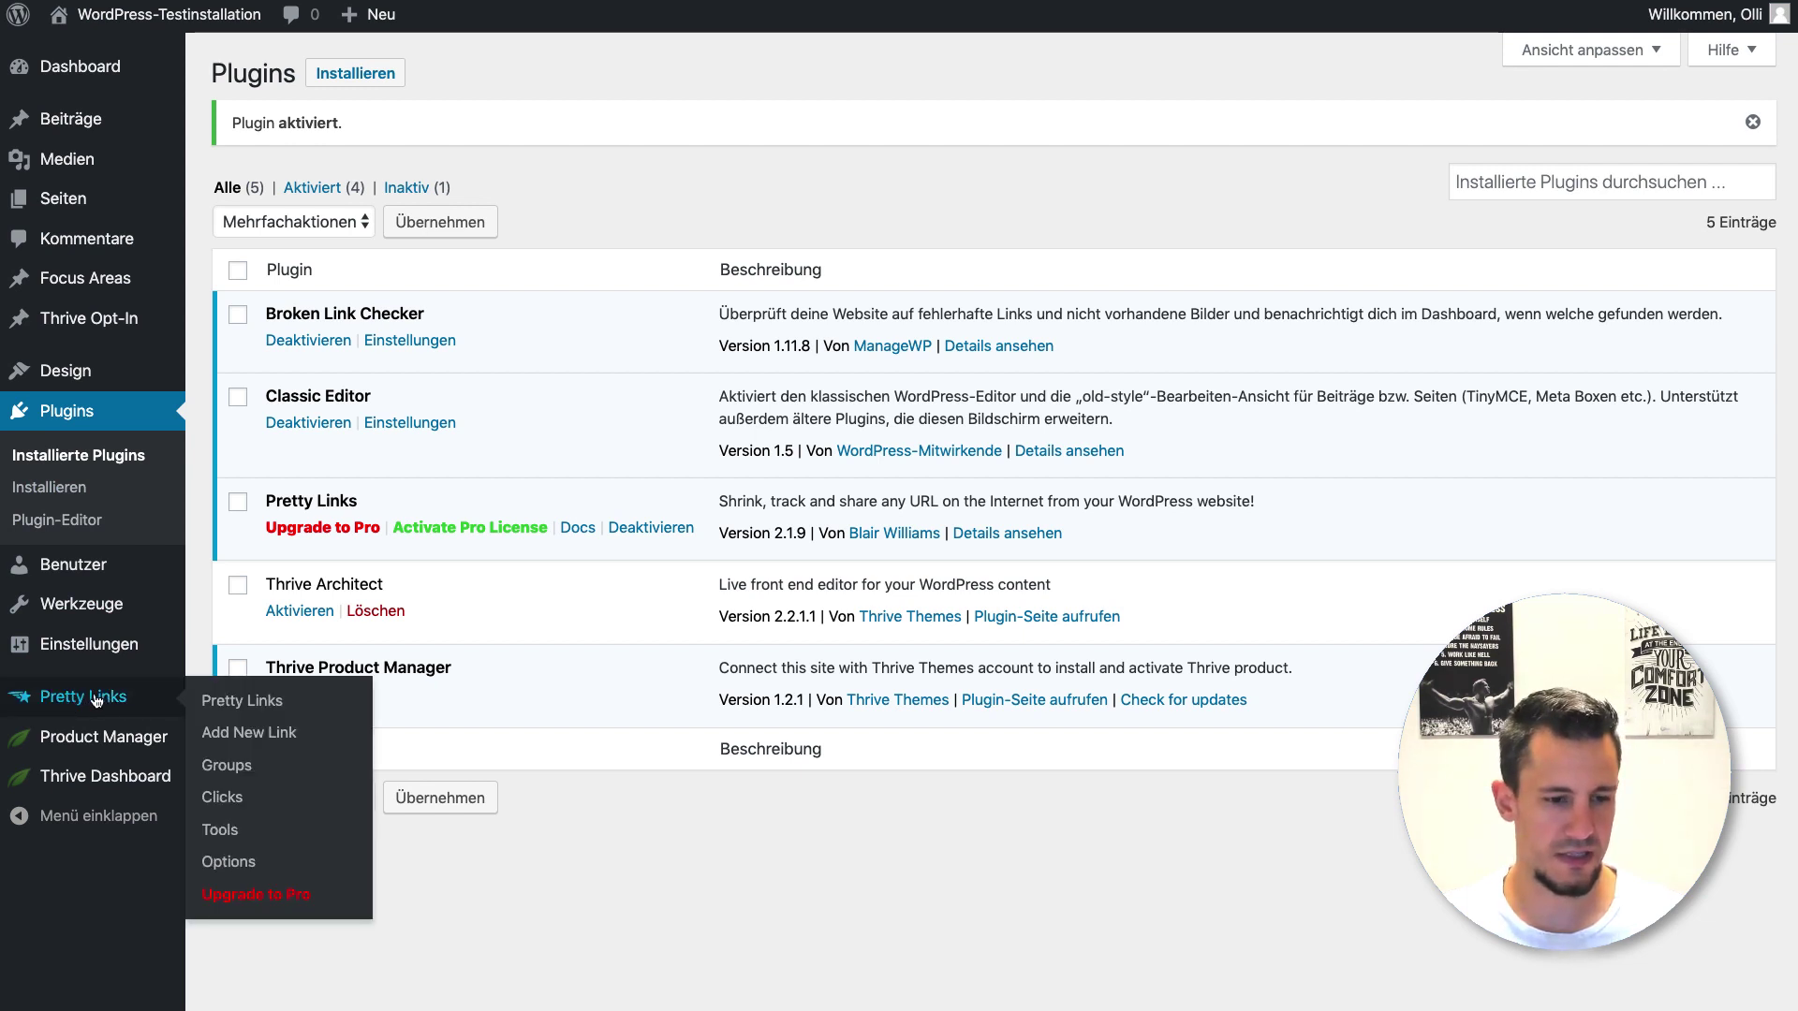
pyautogui.click(103, 700)
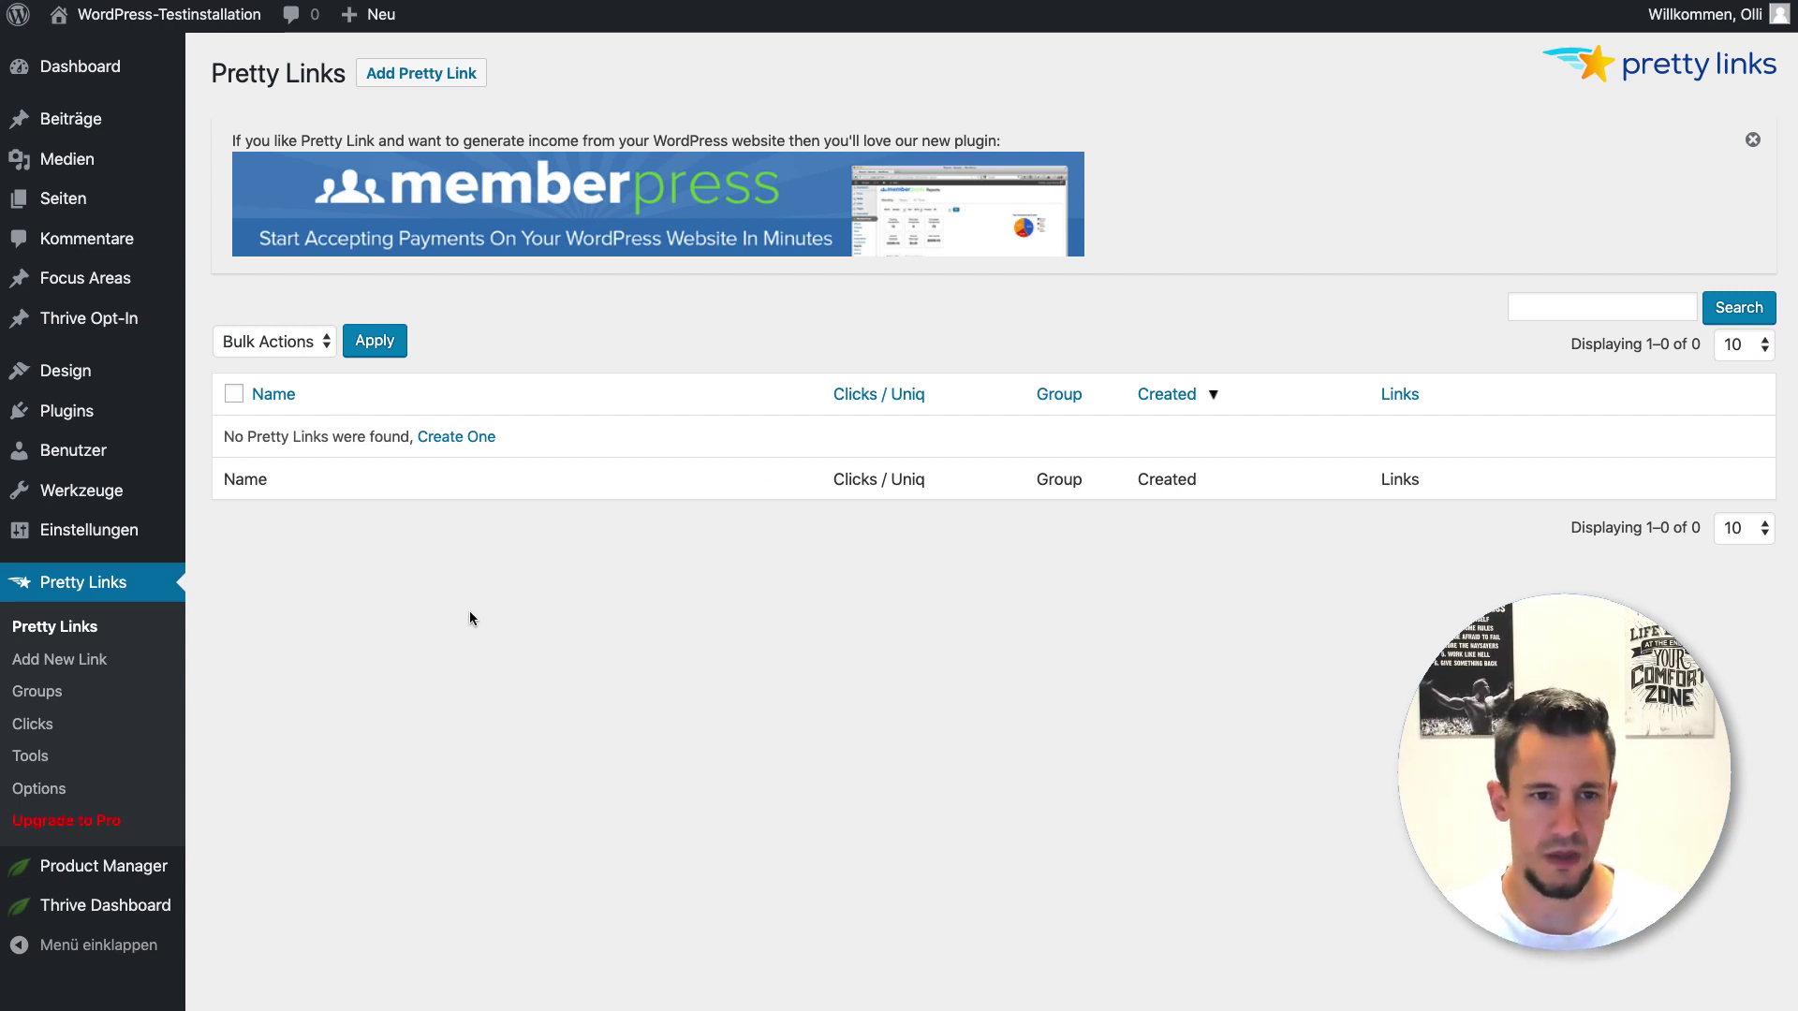
pyautogui.click(454, 83)
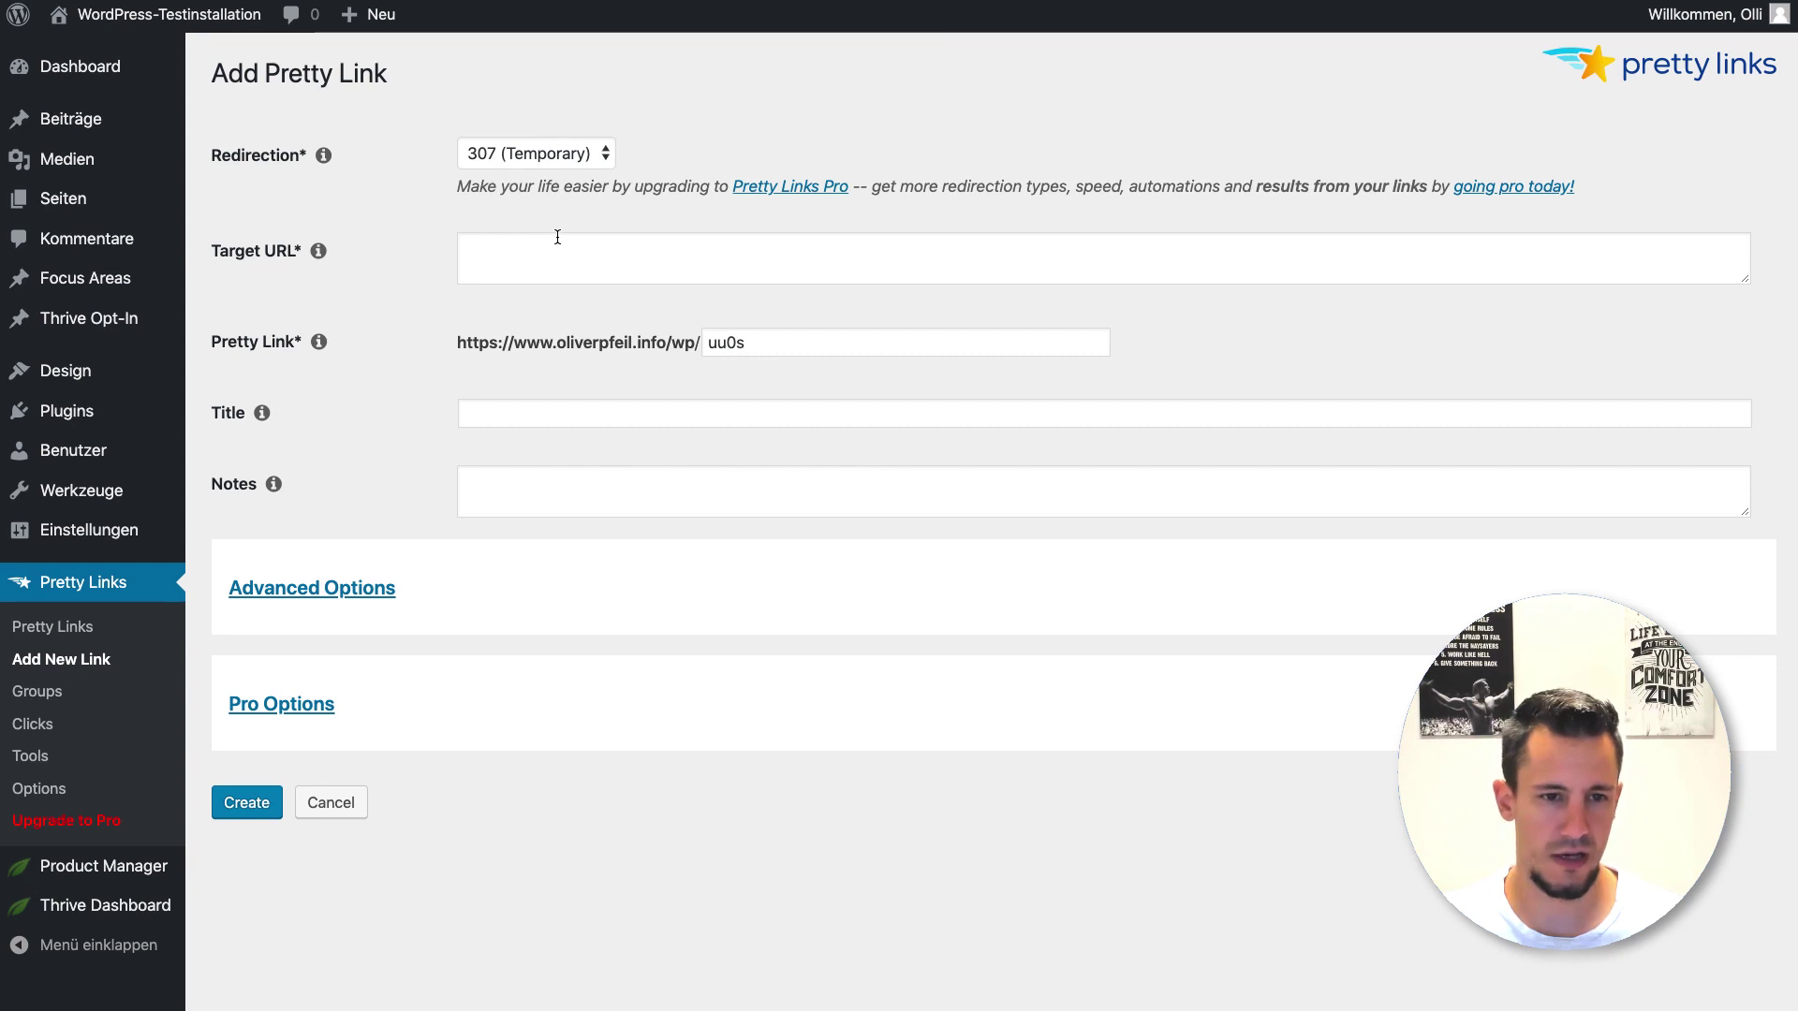
pyautogui.click(525, 159)
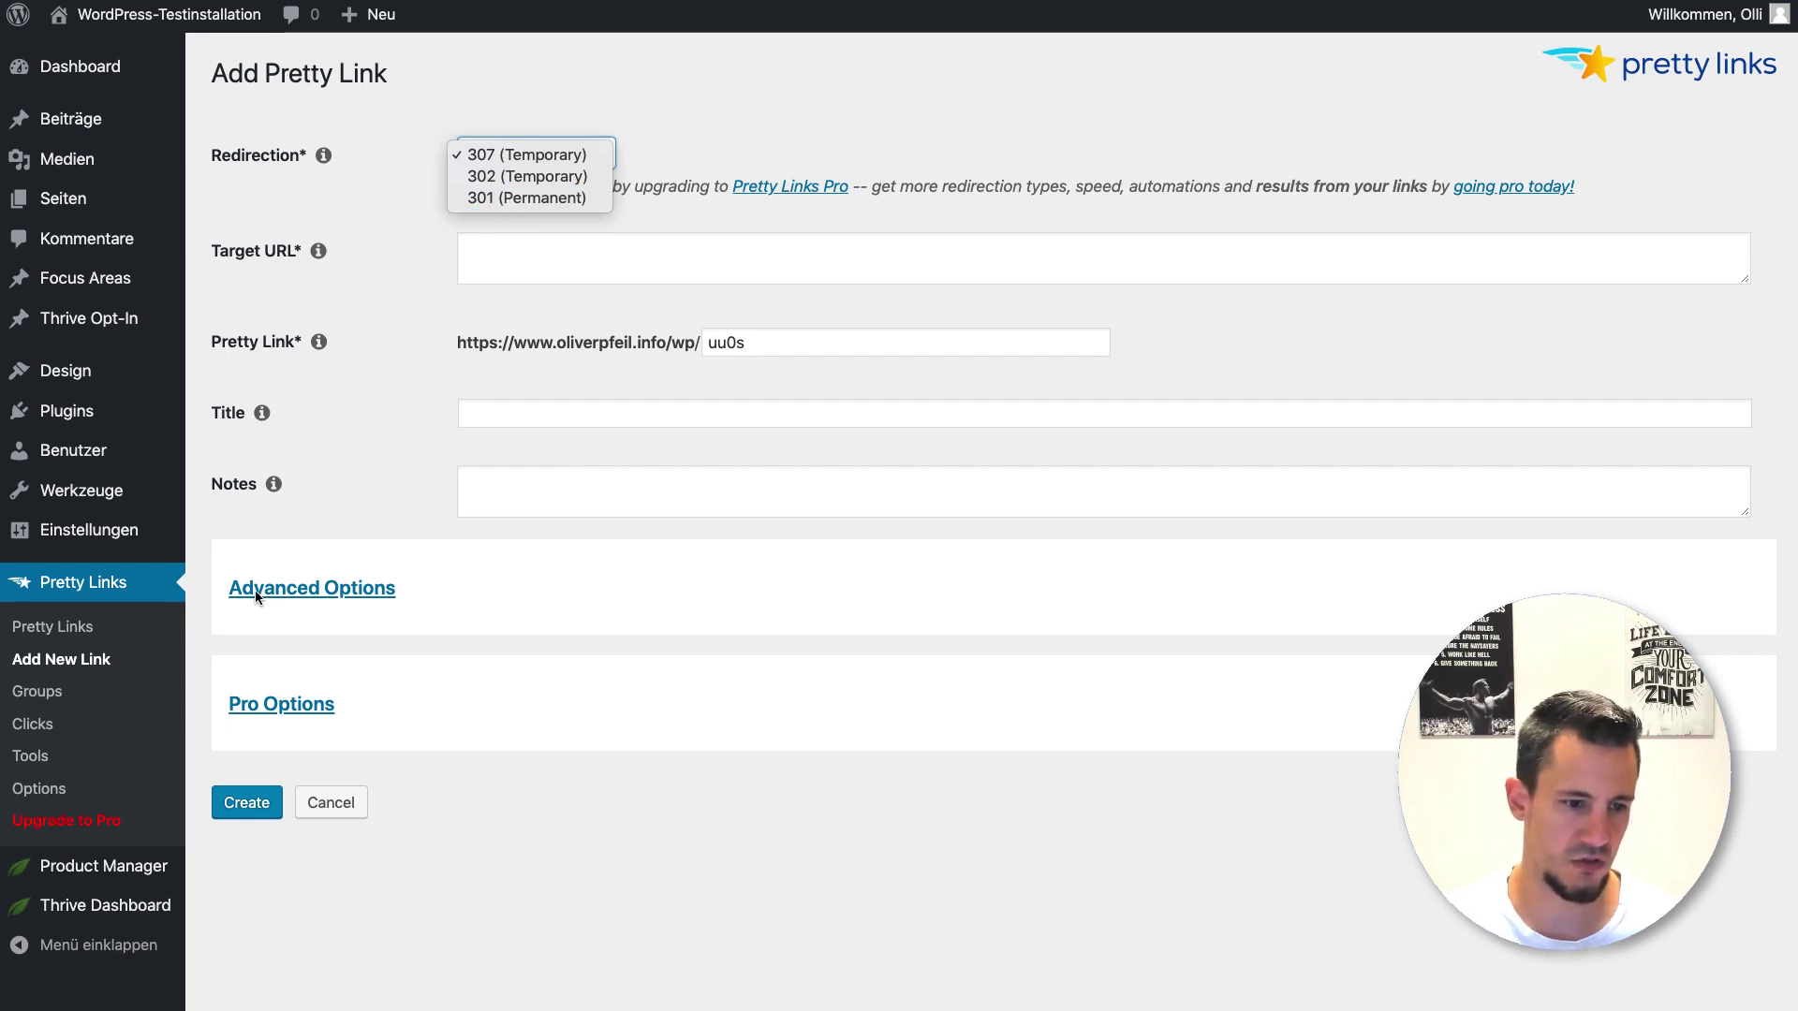
# Step: Set the default redirection type for Pretty Links to 301 (Permanent) and save the options
pyautogui.click(40, 791)
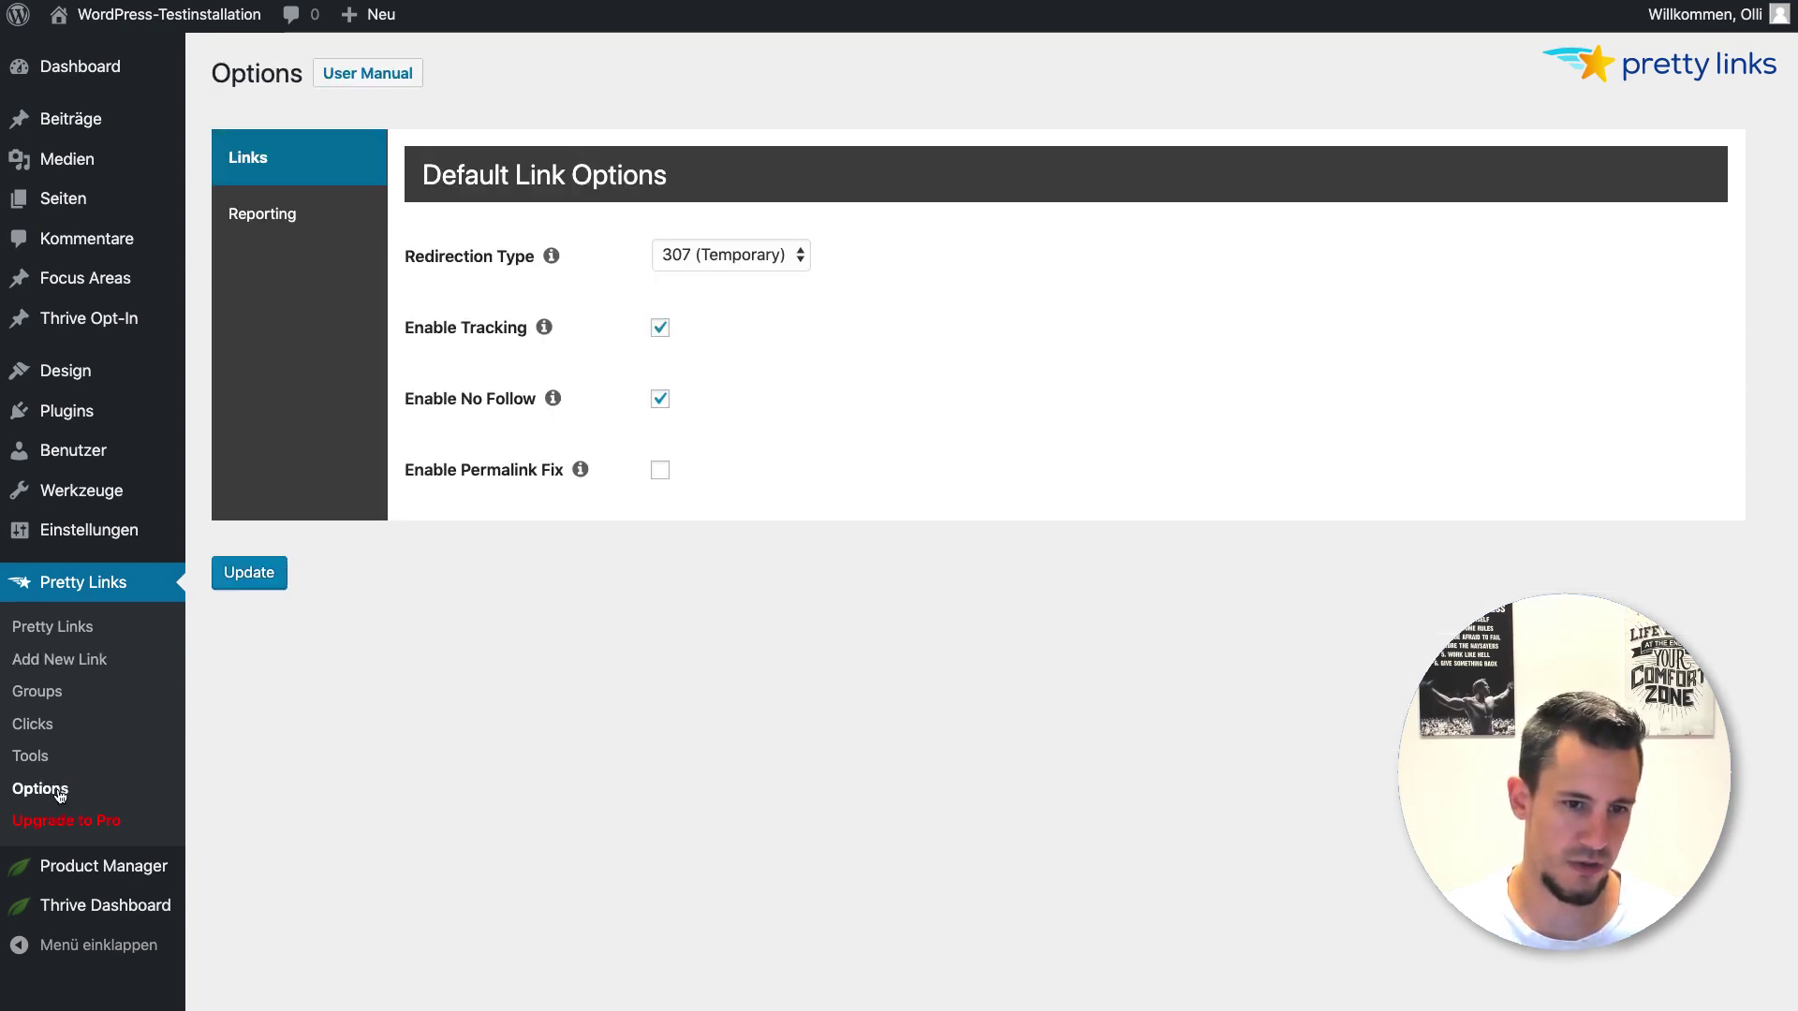
pyautogui.click(726, 265)
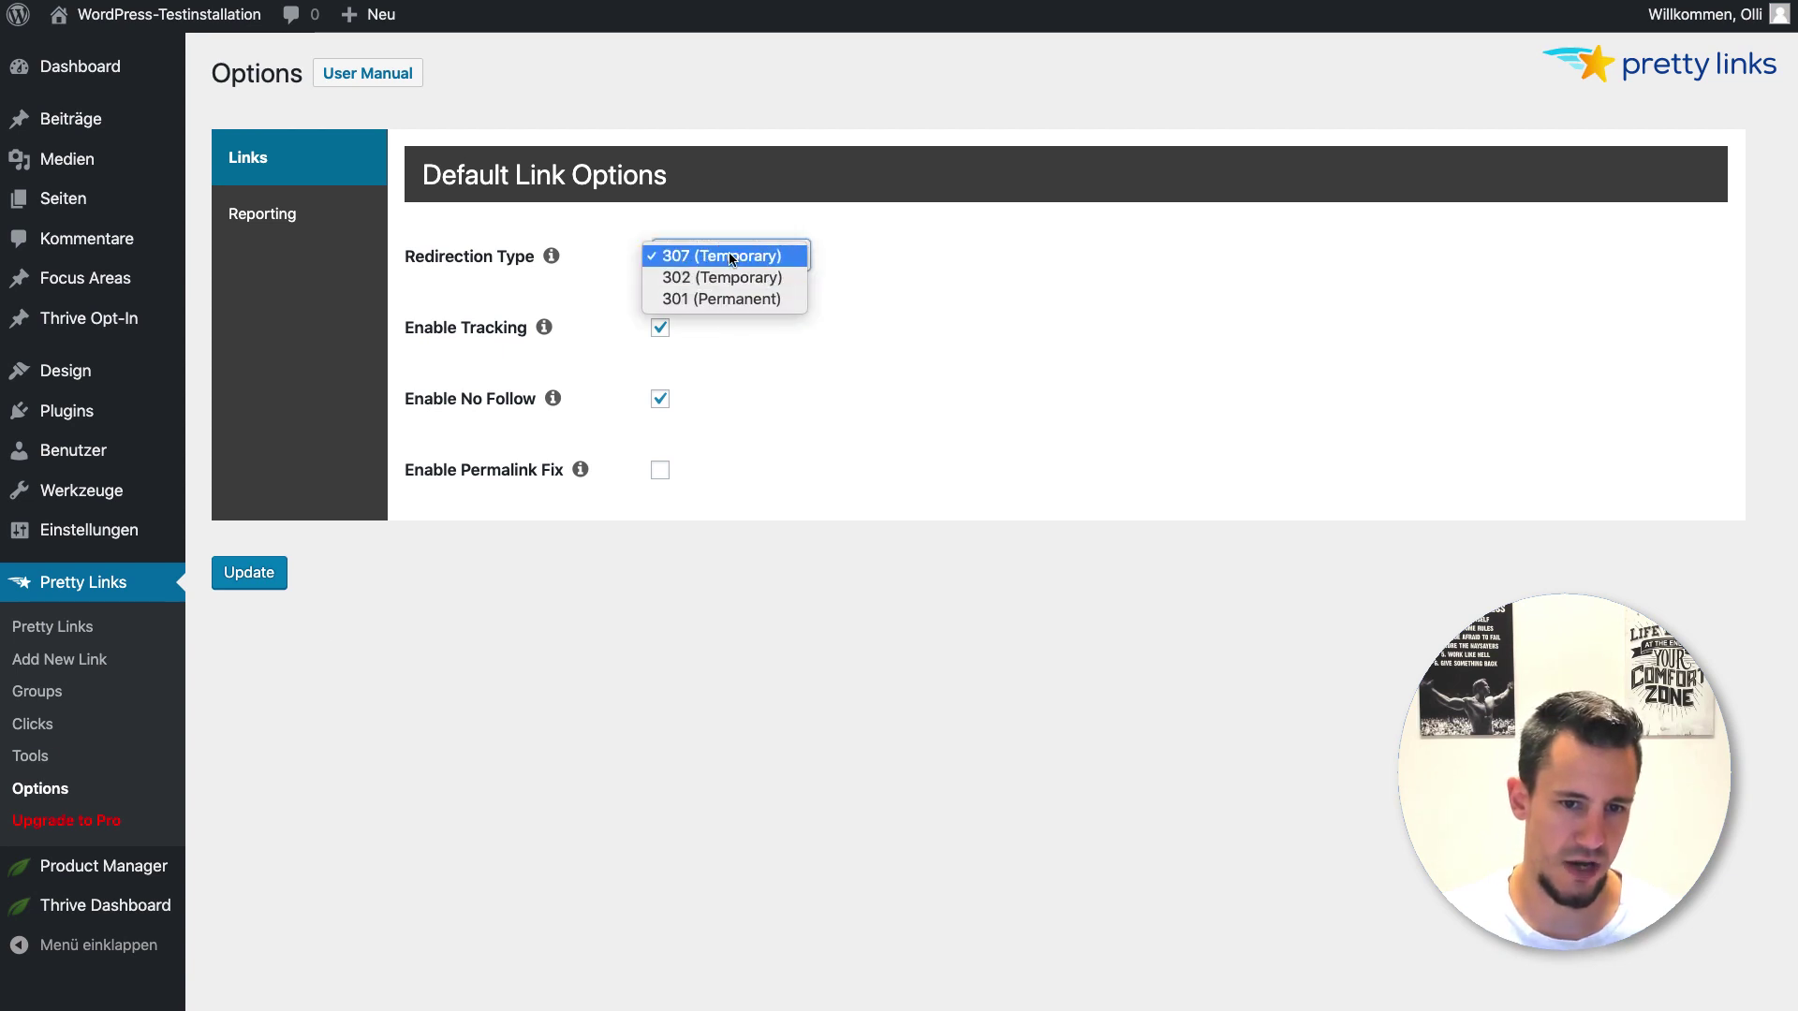
pyautogui.click(710, 299)
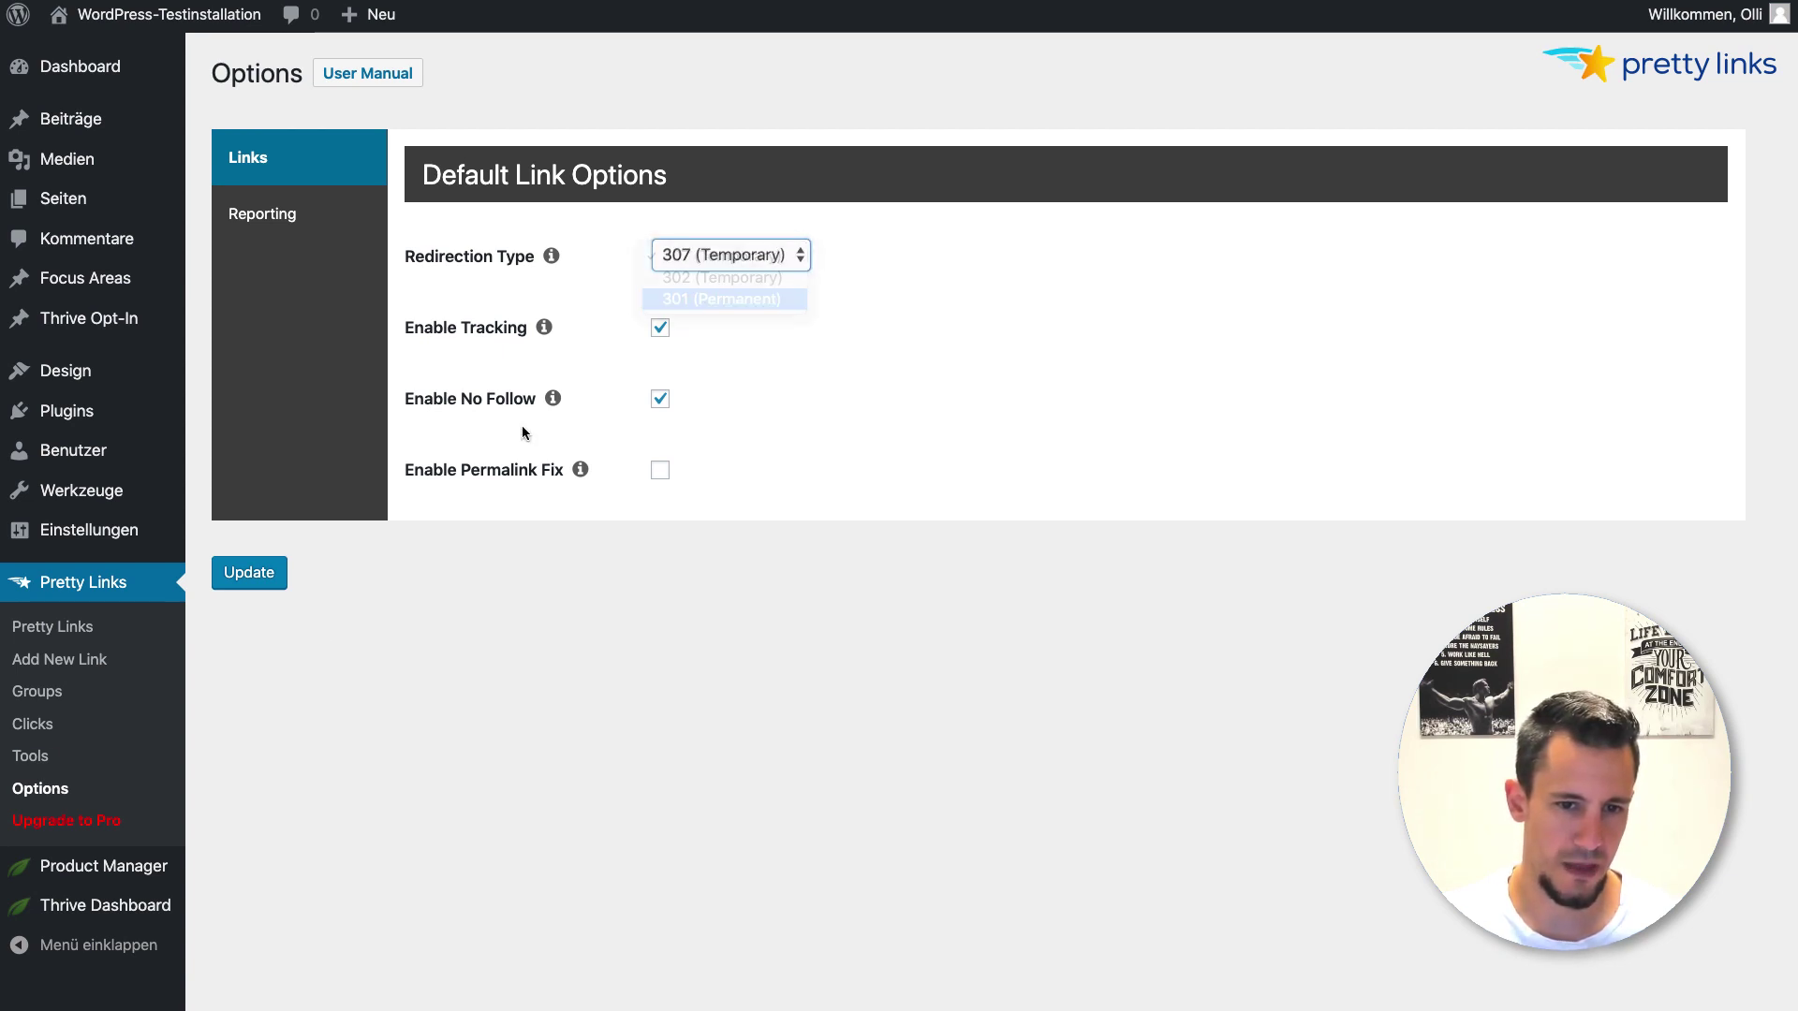
pyautogui.click(253, 579)
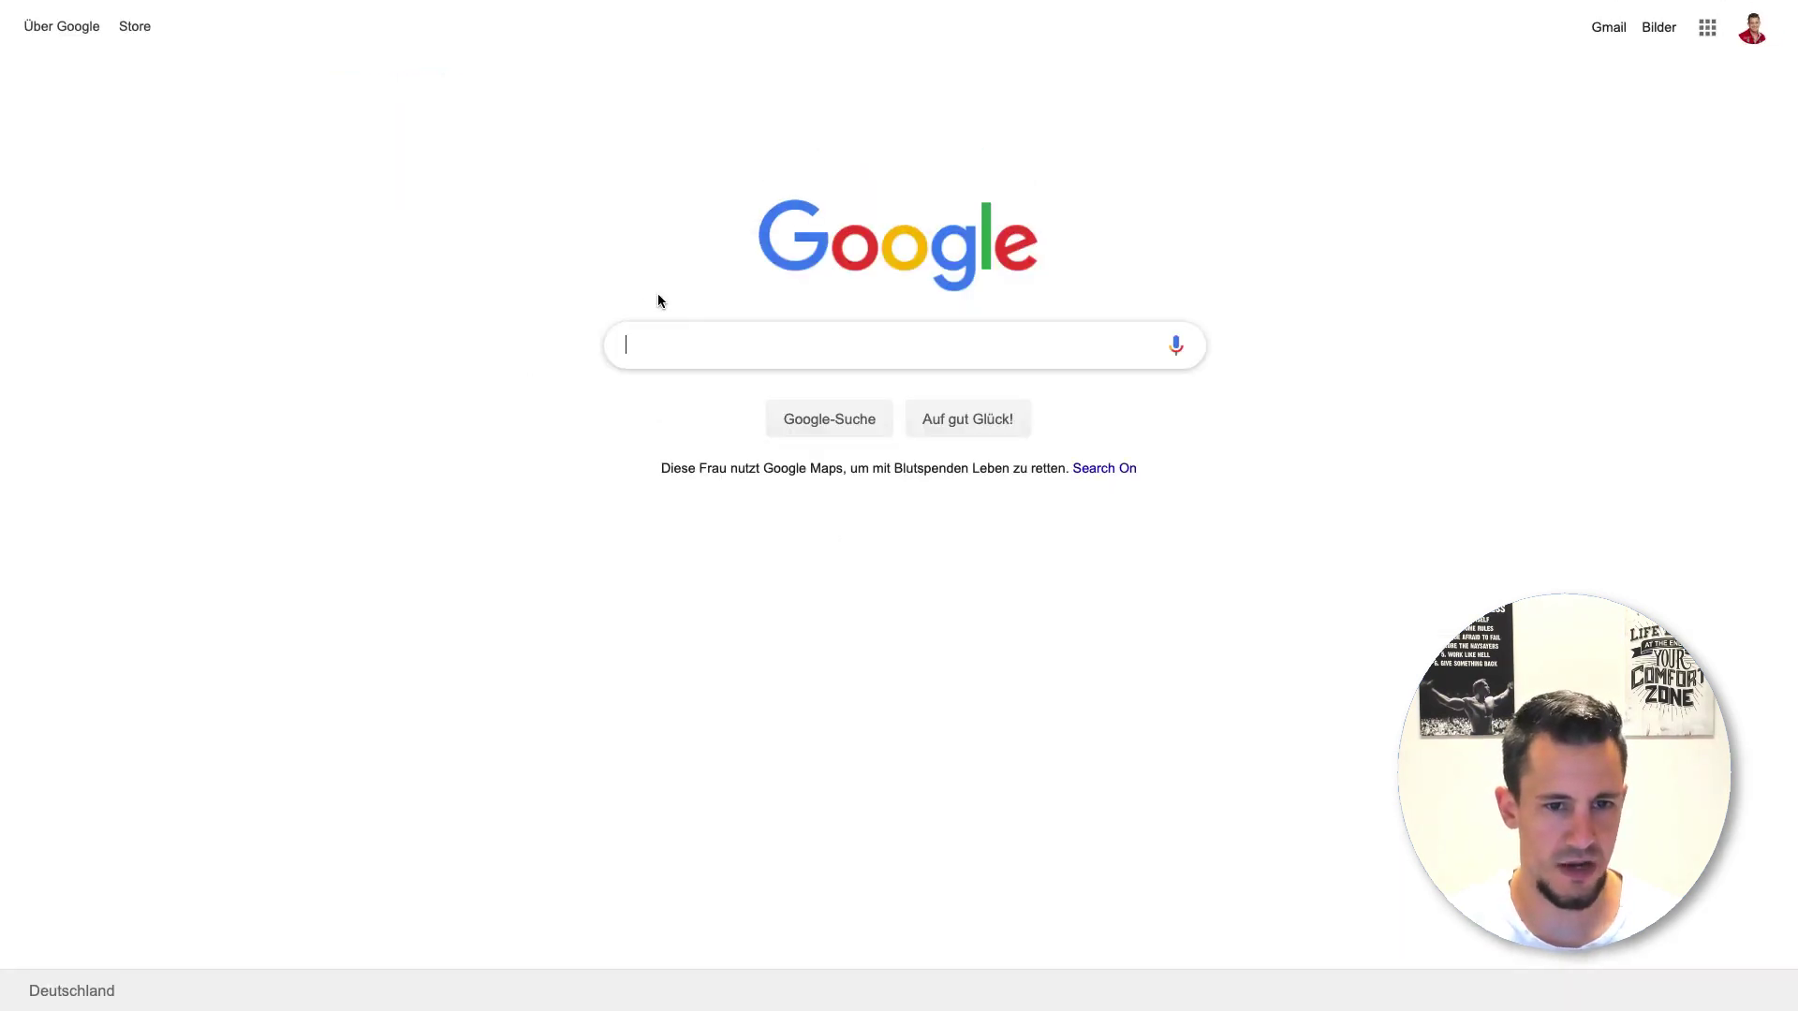
# Step: Switch to Google and search for "wordpress anleitung"
pyautogui.click(682, 341)
pyautogui.write('wor')
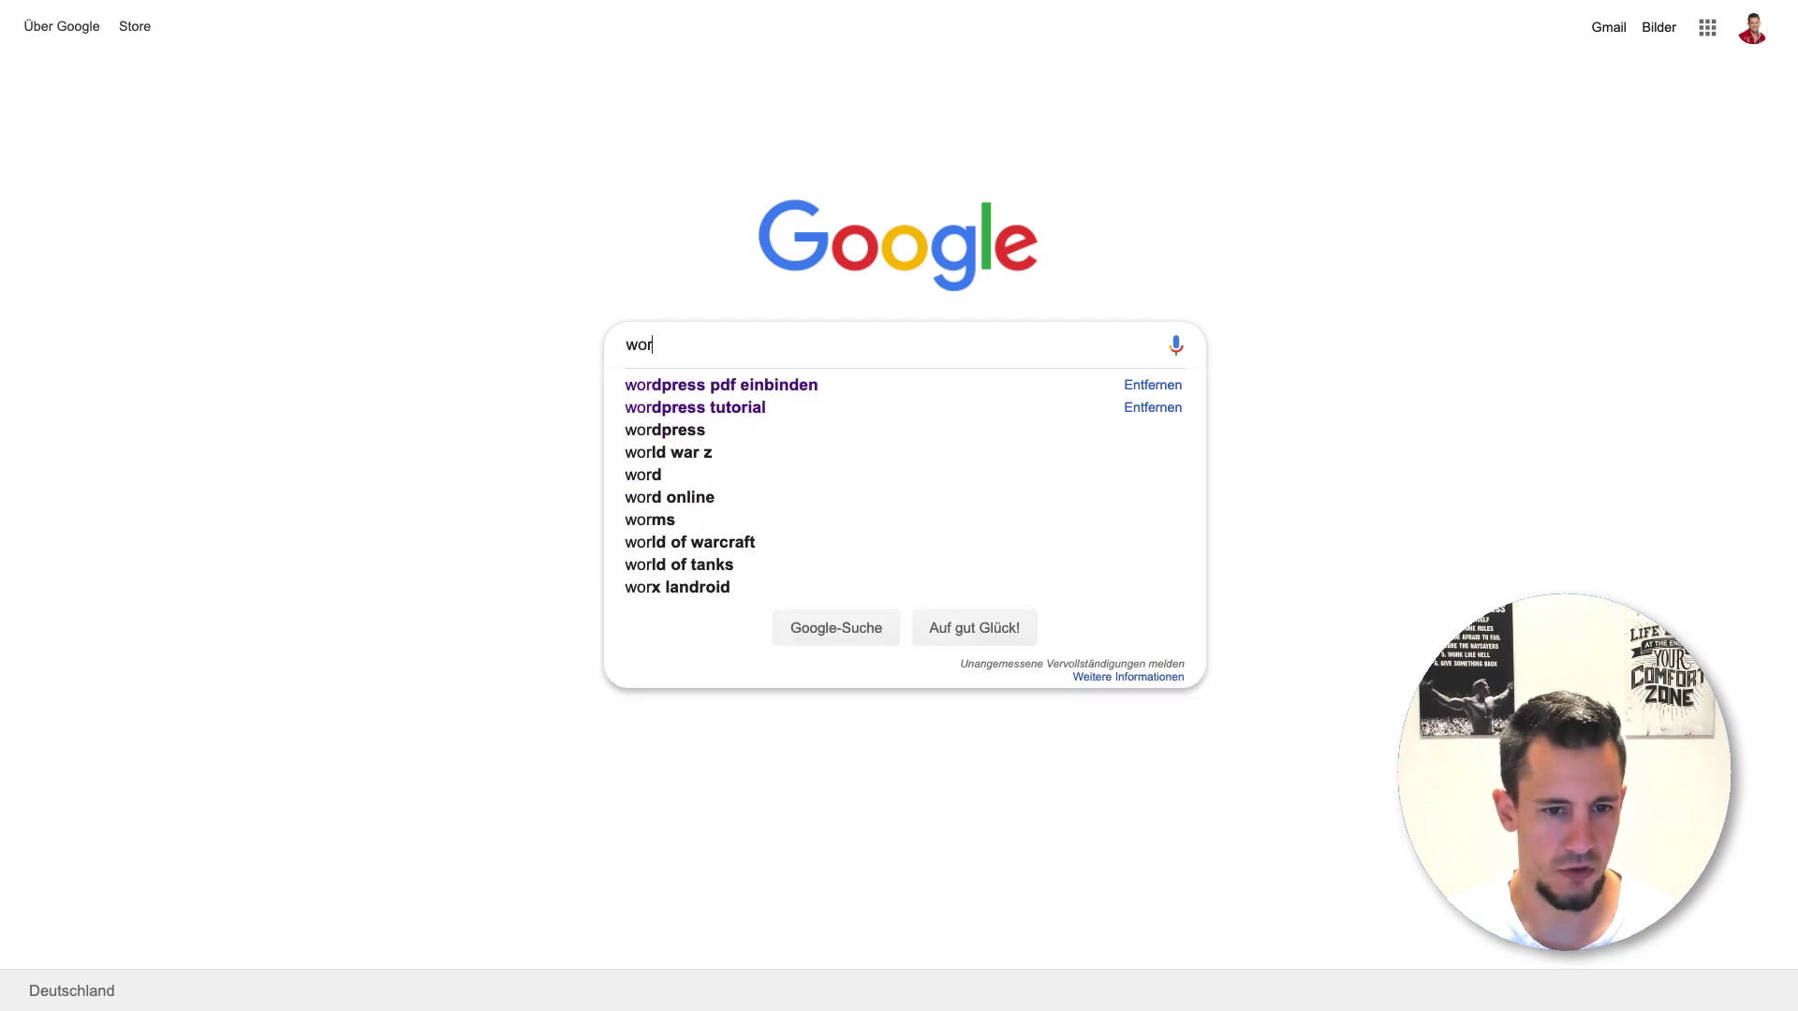
pyautogui.write('dpress anleitung')
pyautogui.press('Return')
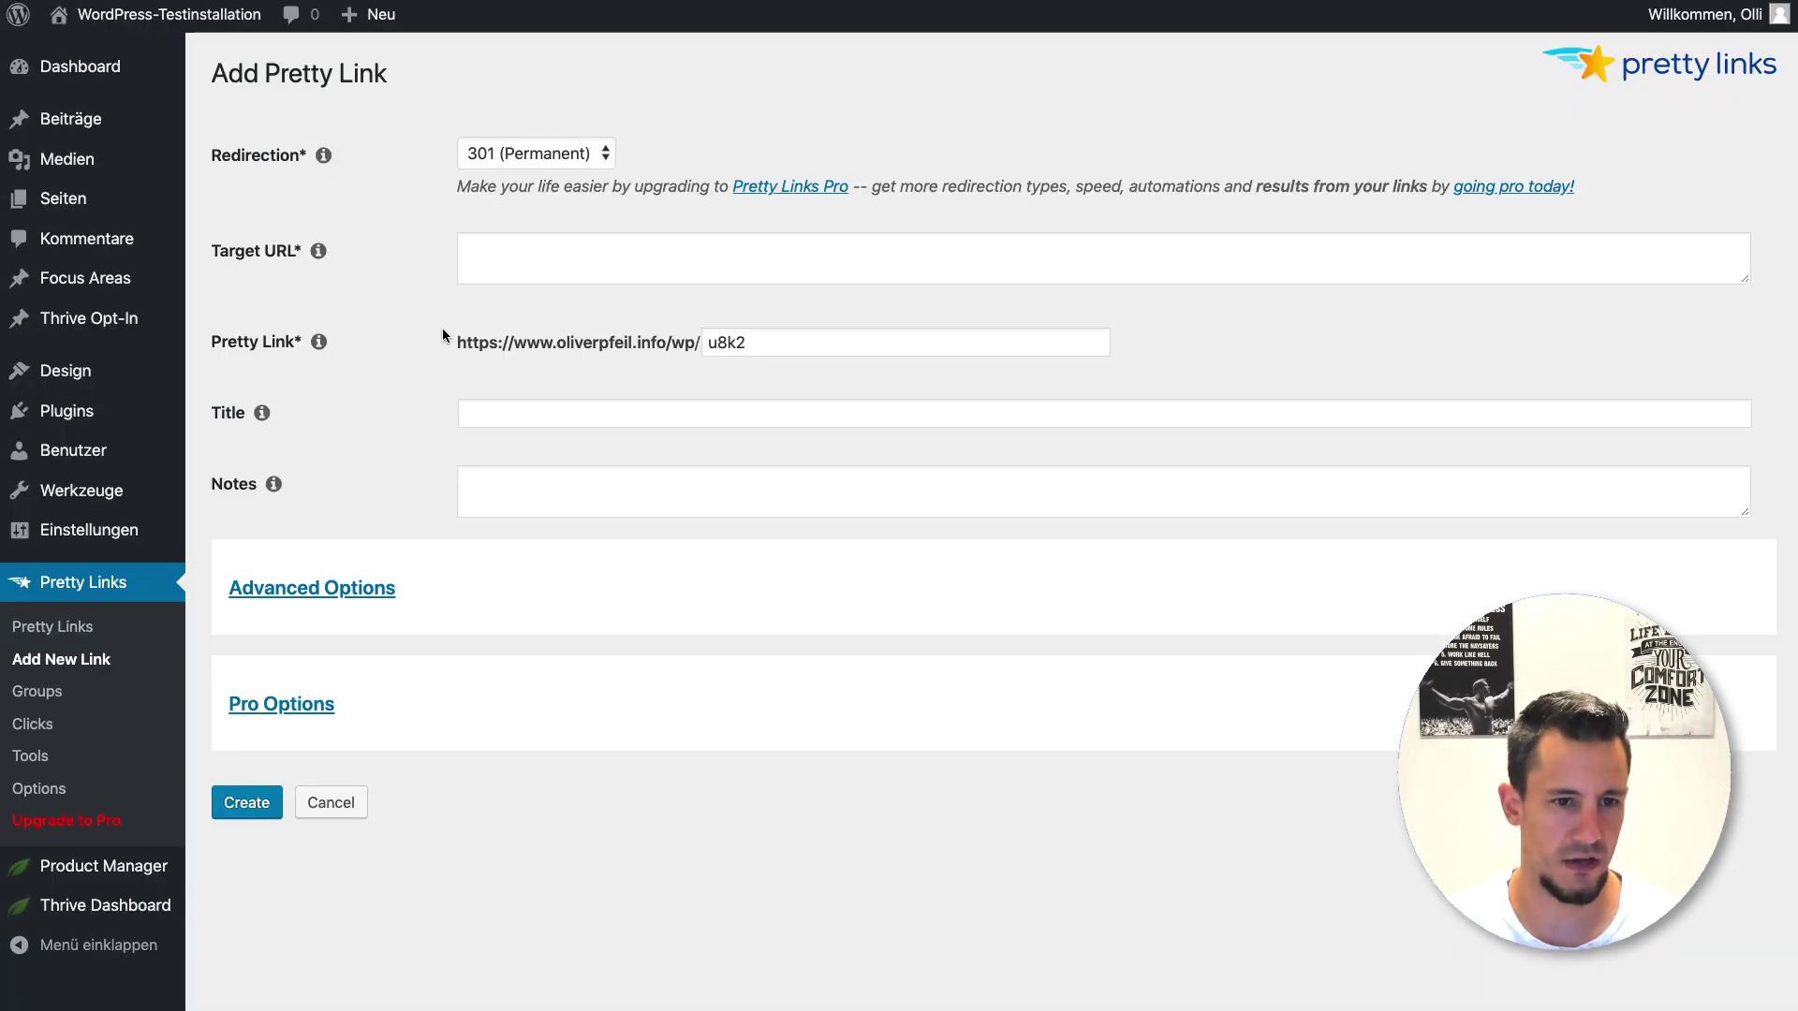
# Step: Paste the copied Google search address for "wordpress anleitung" as the new pretty link's target URL
pyautogui.click(506, 242)
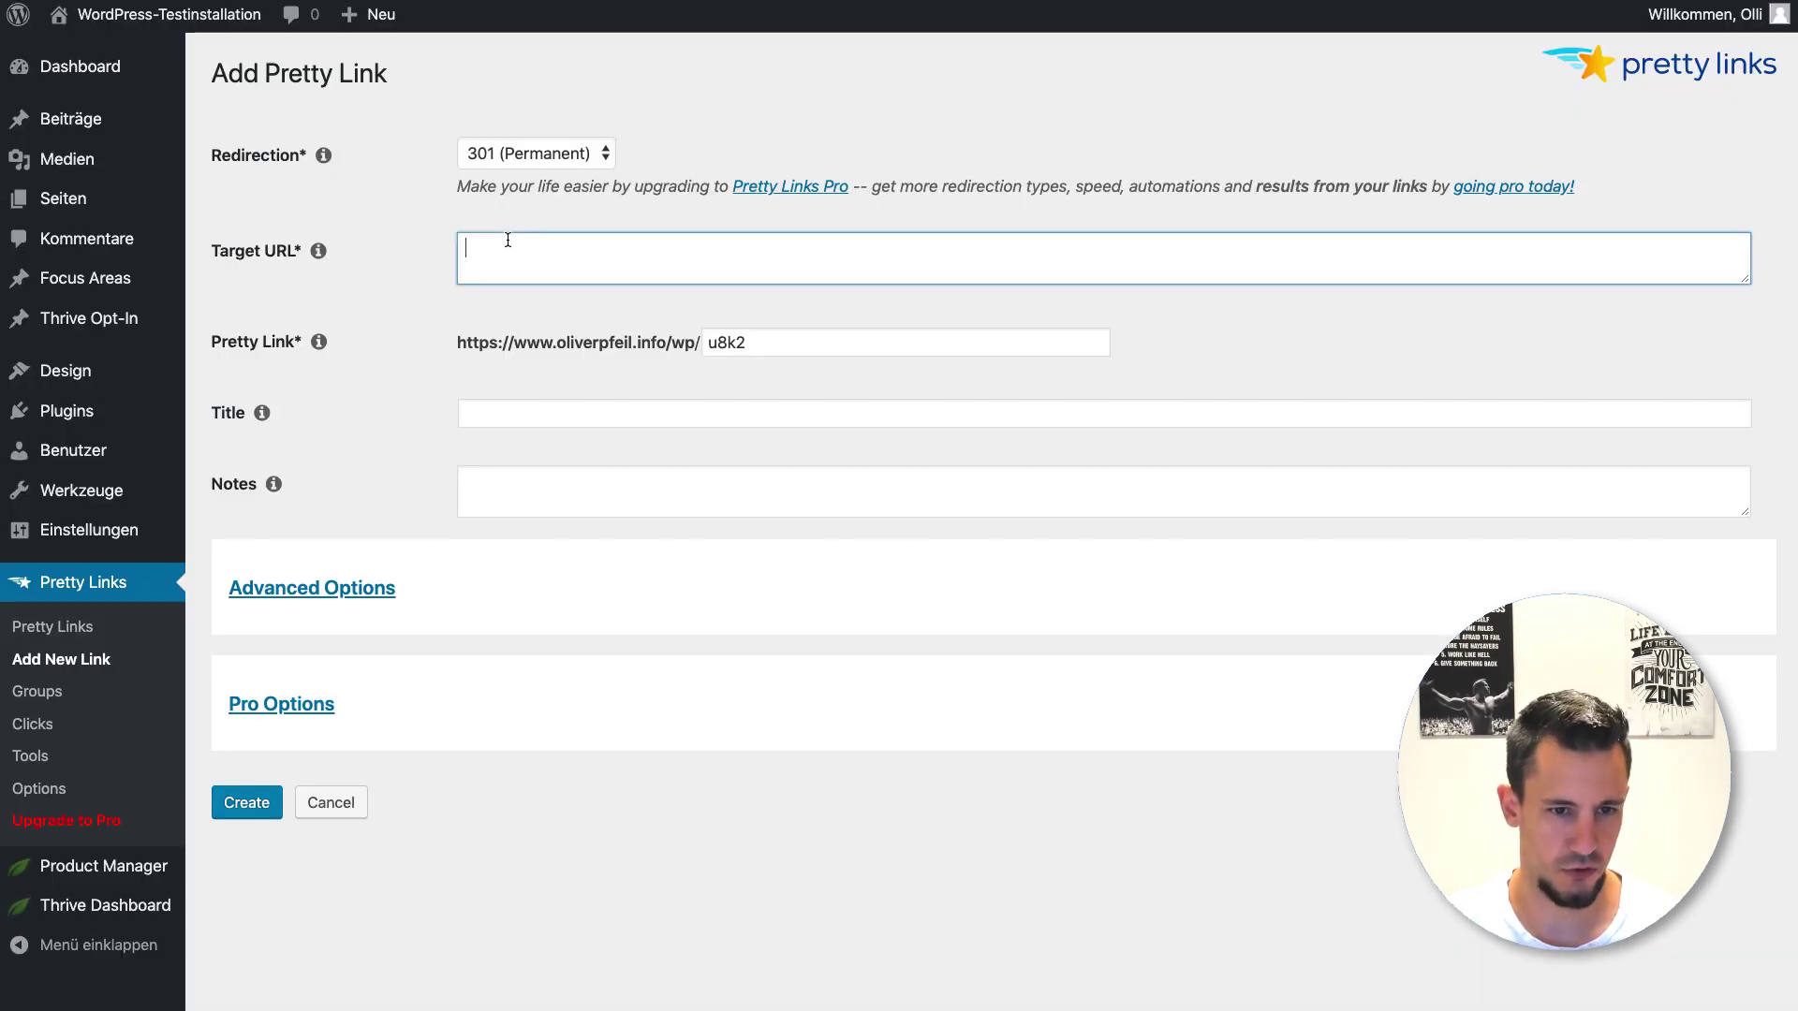
pyautogui.rightClick(507, 245)
pyautogui.click(553, 372)
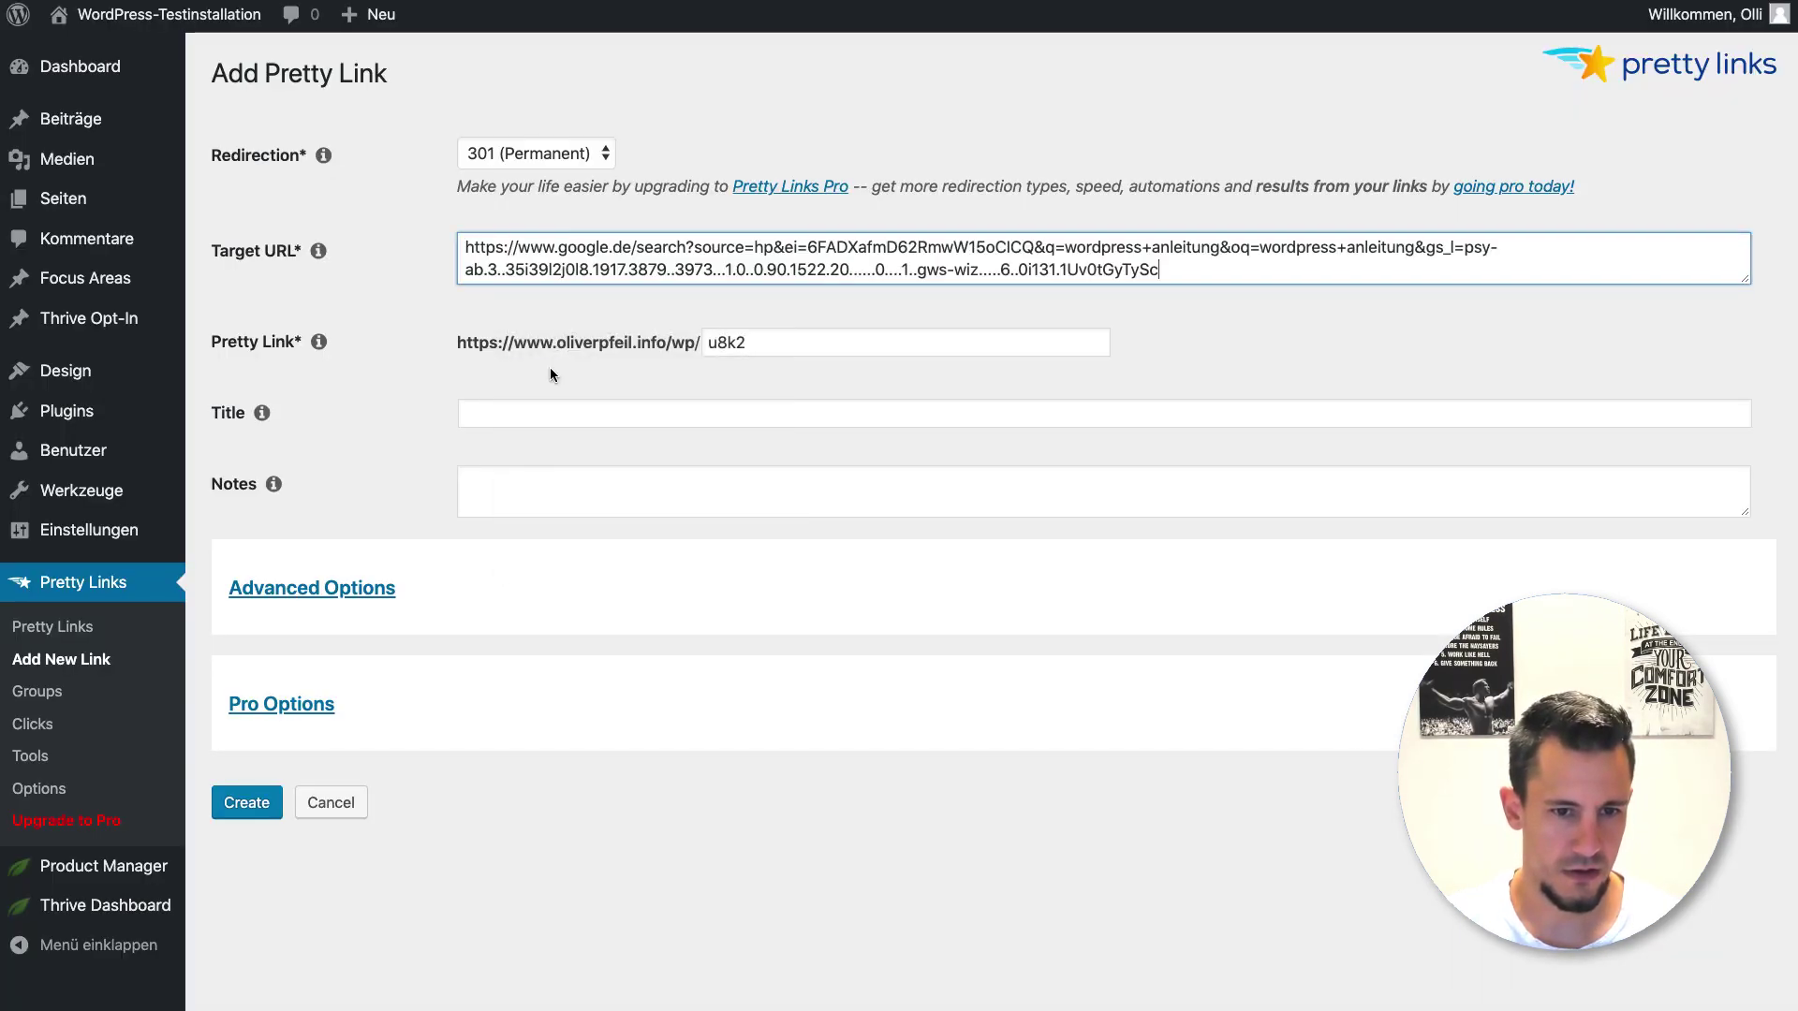
pyautogui.moveTo(463, 247); pyautogui.dragTo(1255, 274)
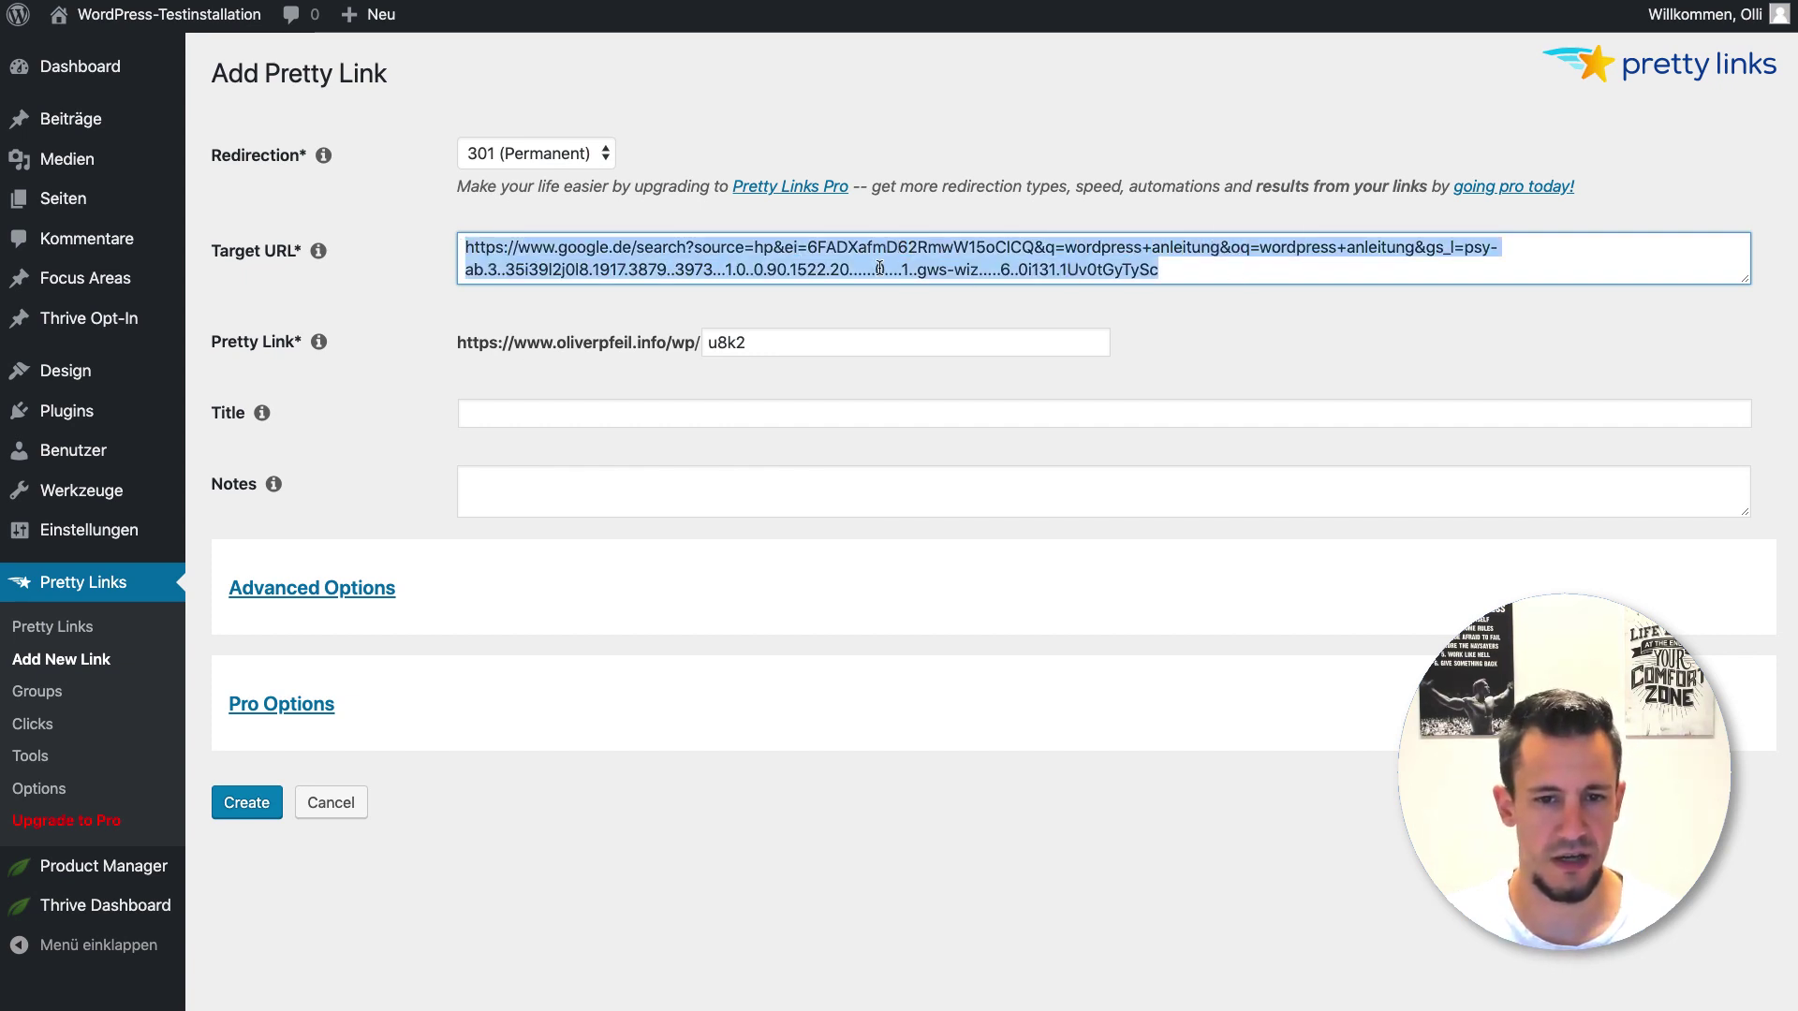
pyautogui.click(1185, 271)
pyautogui.moveTo(1229, 270); pyautogui.dragTo(396, 228)
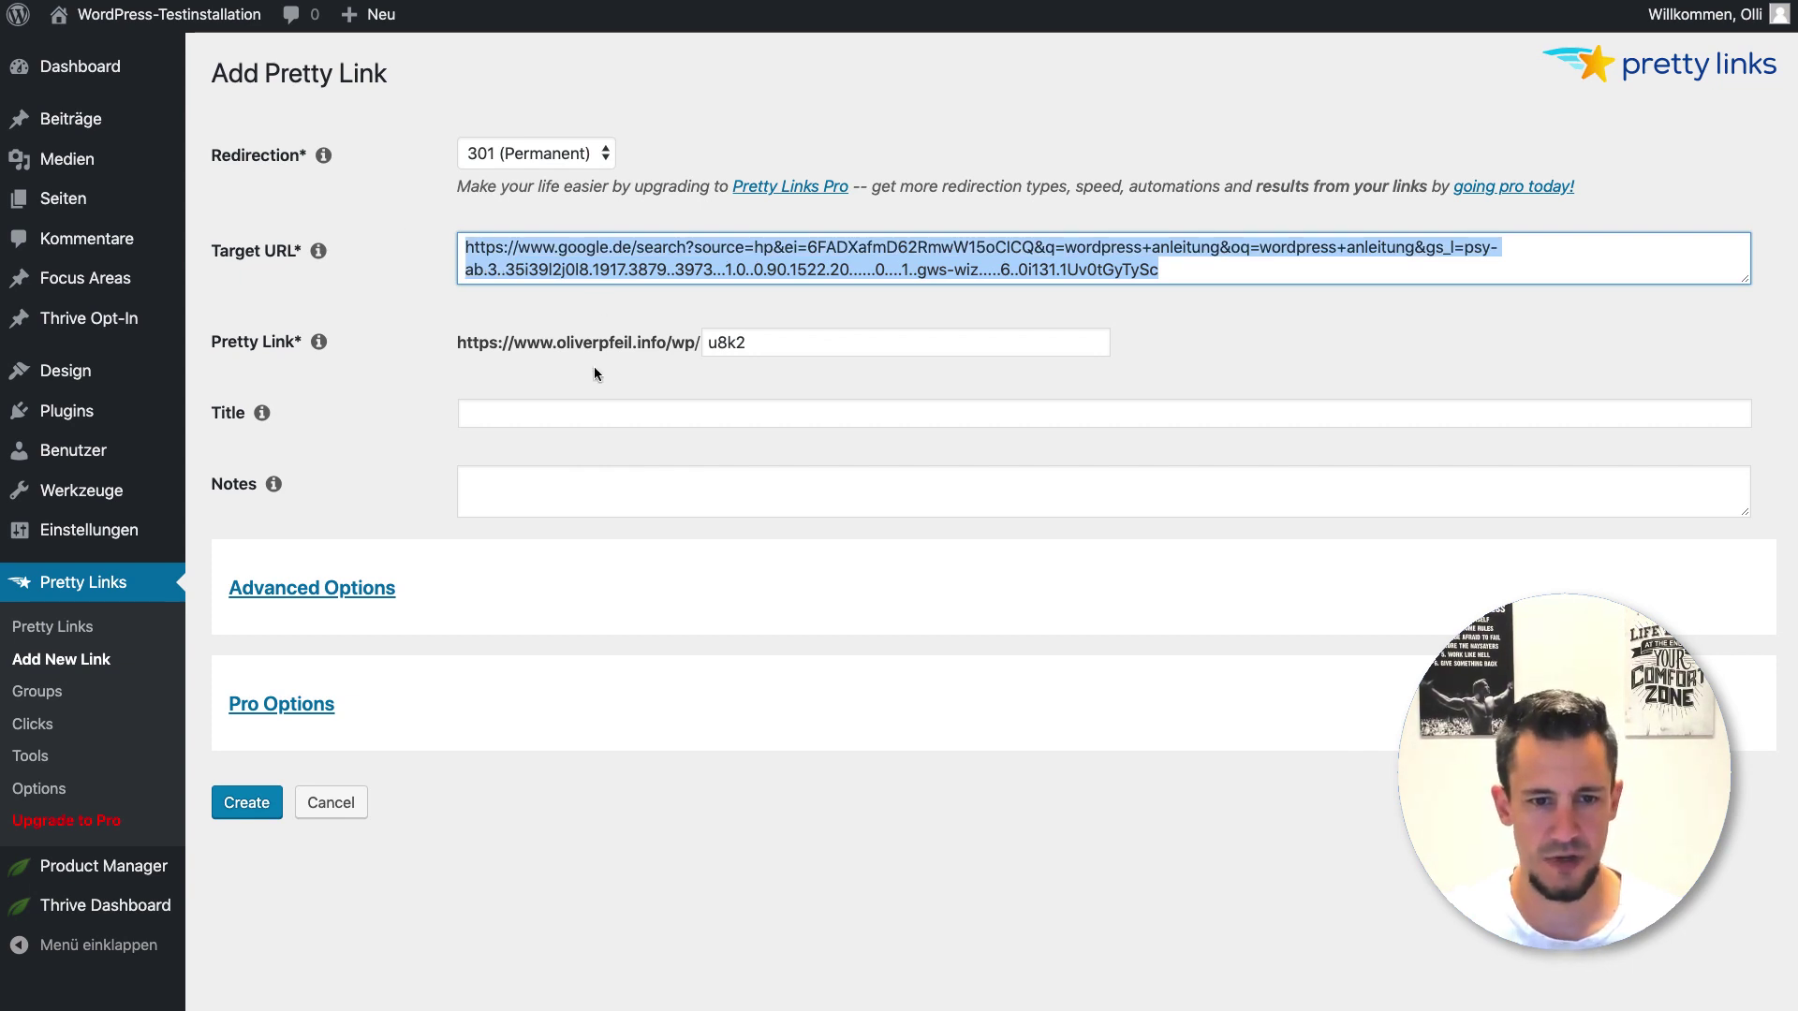
pyautogui.click(836, 343)
pyautogui.moveTo(671, 342); pyautogui.dragTo(701, 349)
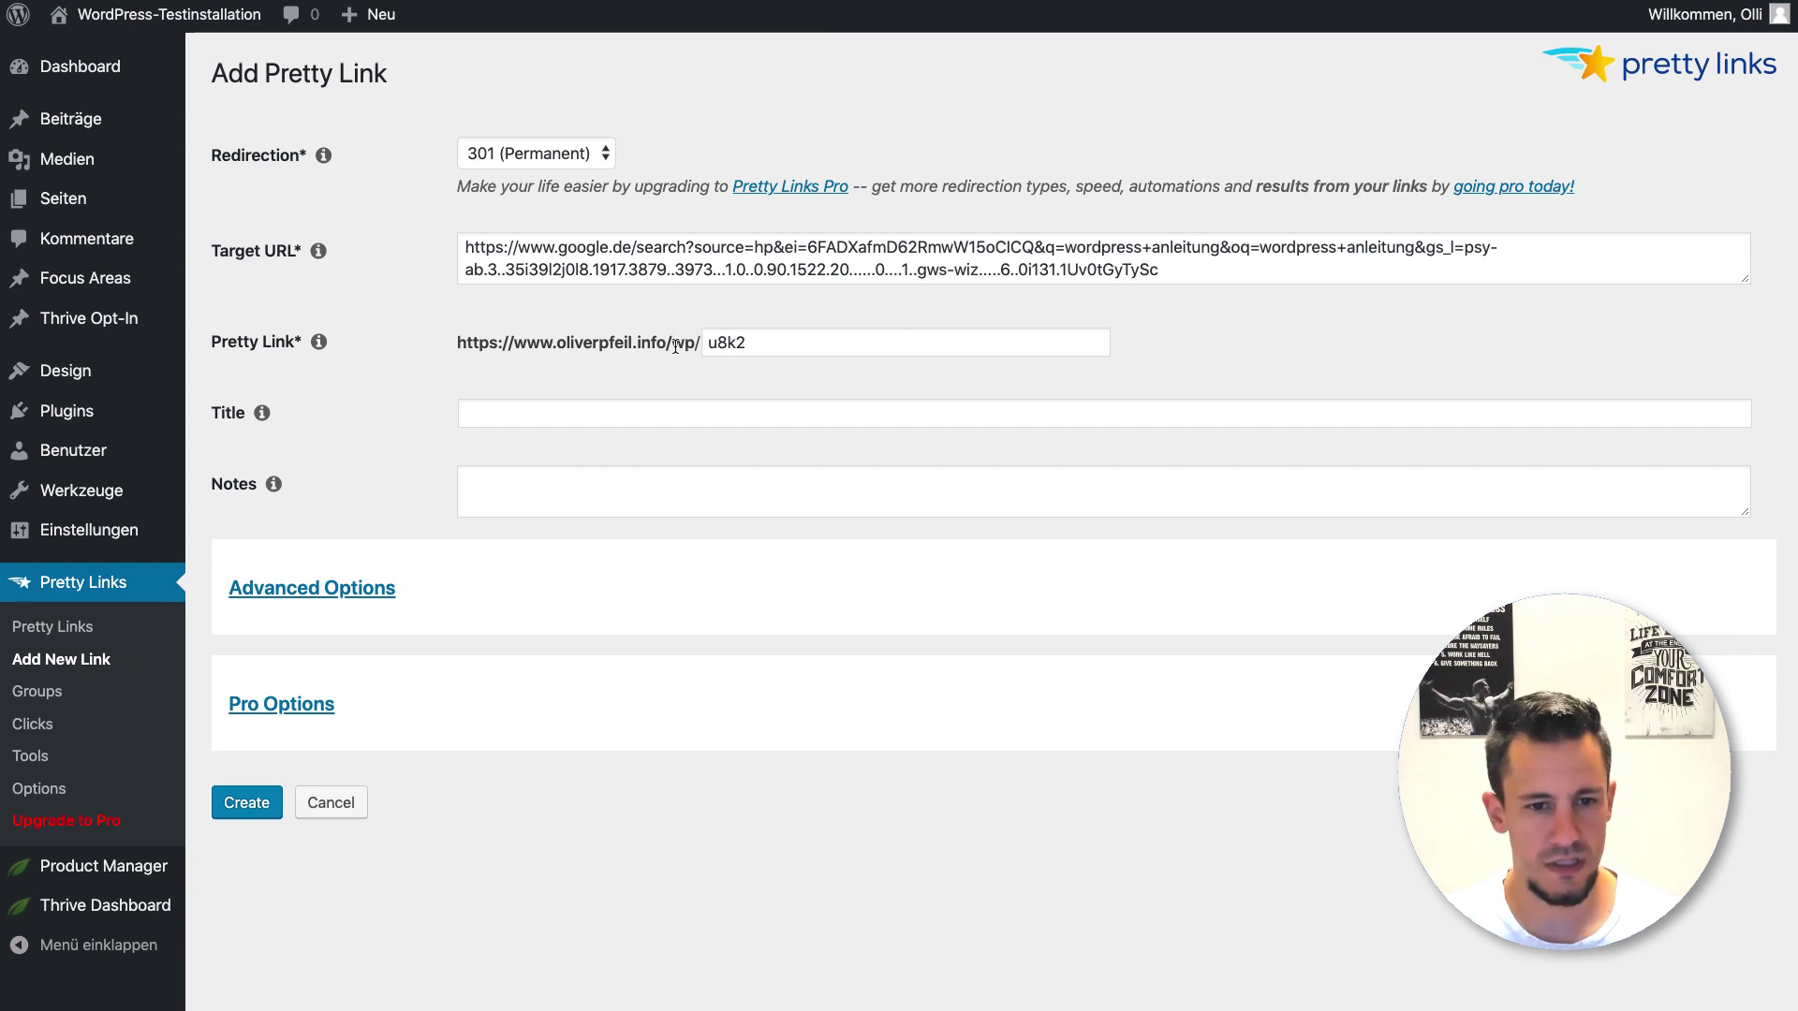
pyautogui.moveTo(672, 347); pyautogui.dragTo(700, 346)
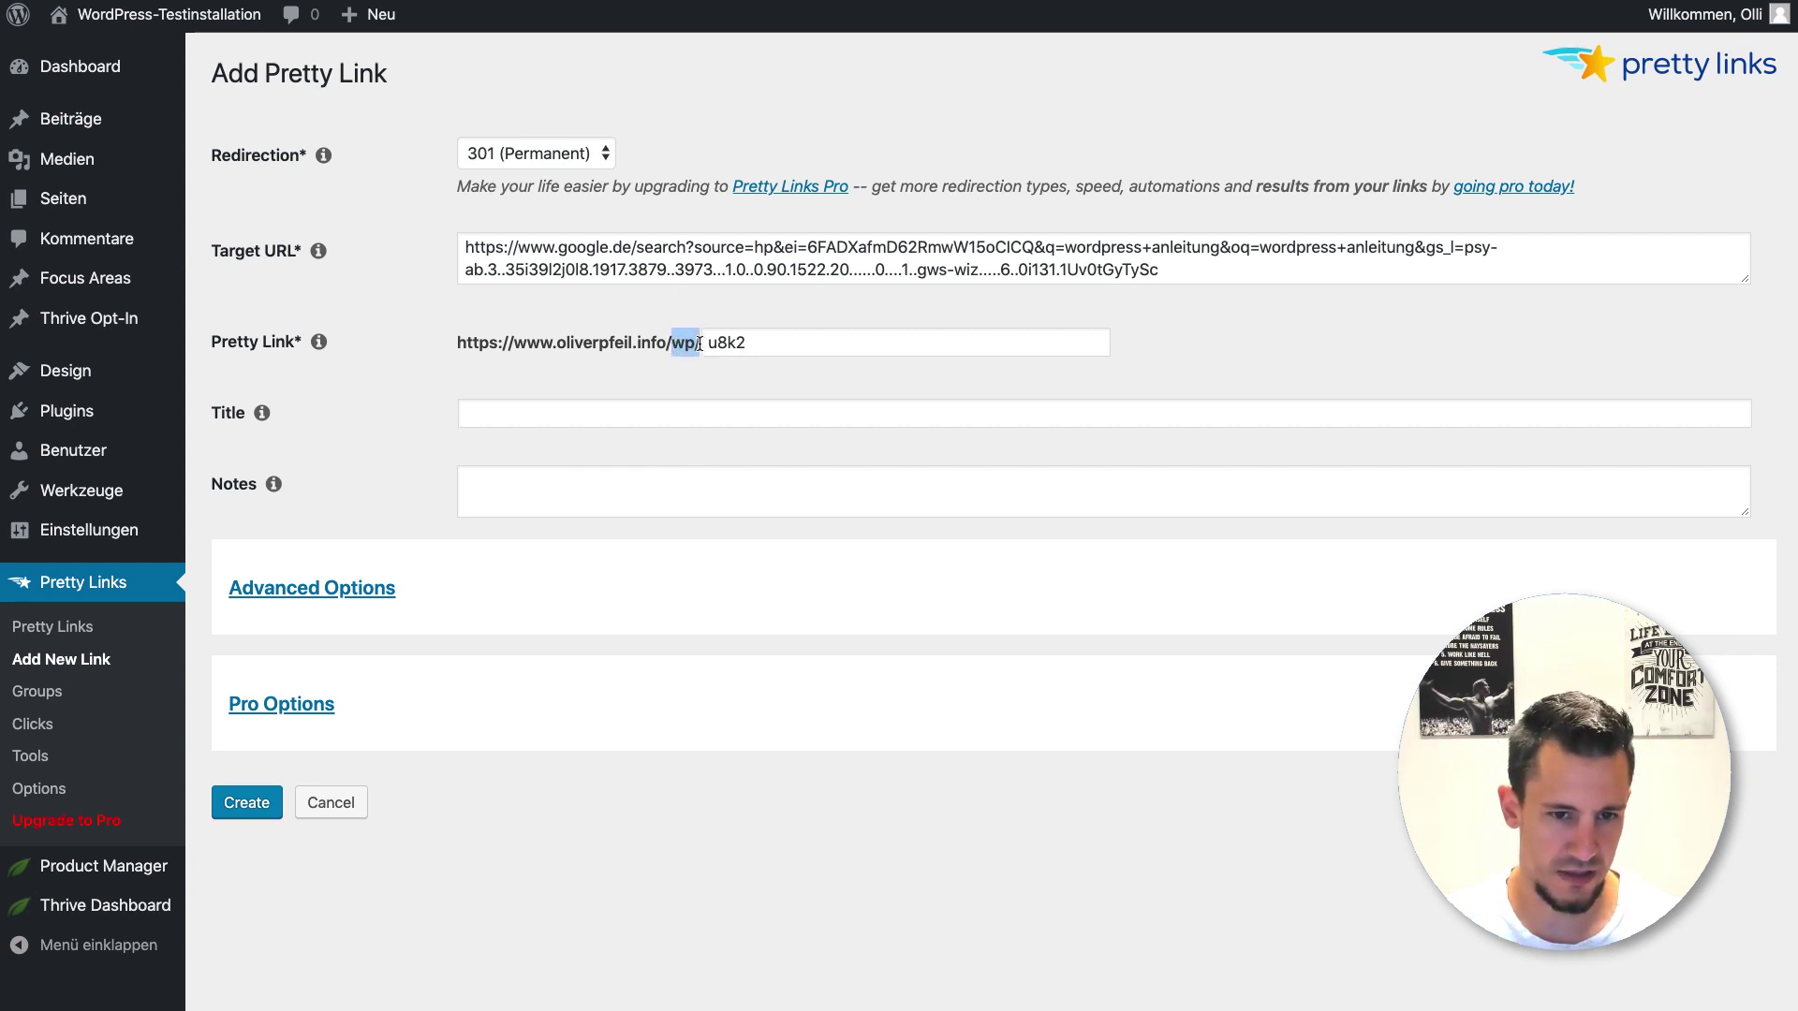
pyautogui.click(688, 384)
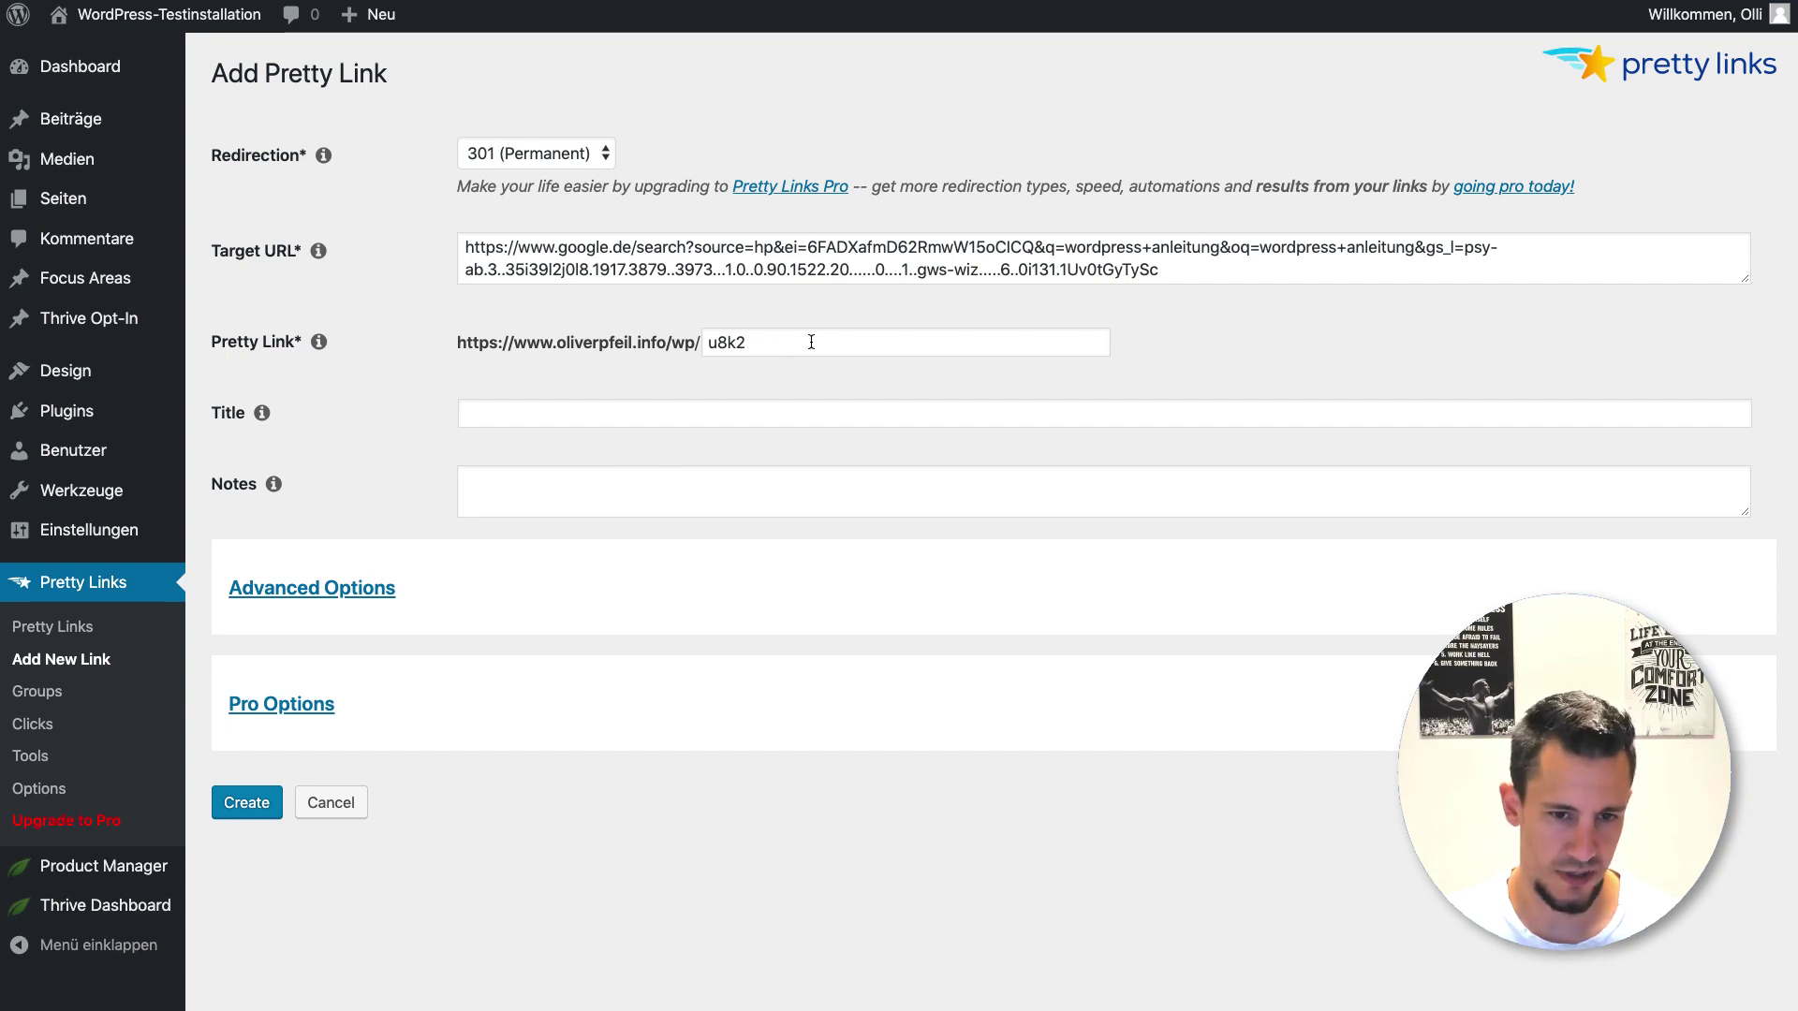
# Step: Replace the suggested slug with go/wordpress-anleitung and shorten it to wordpress-anleitung by removing the go/ prefix
pyautogui.moveTo(827, 343); pyautogui.dragTo(537, 338)
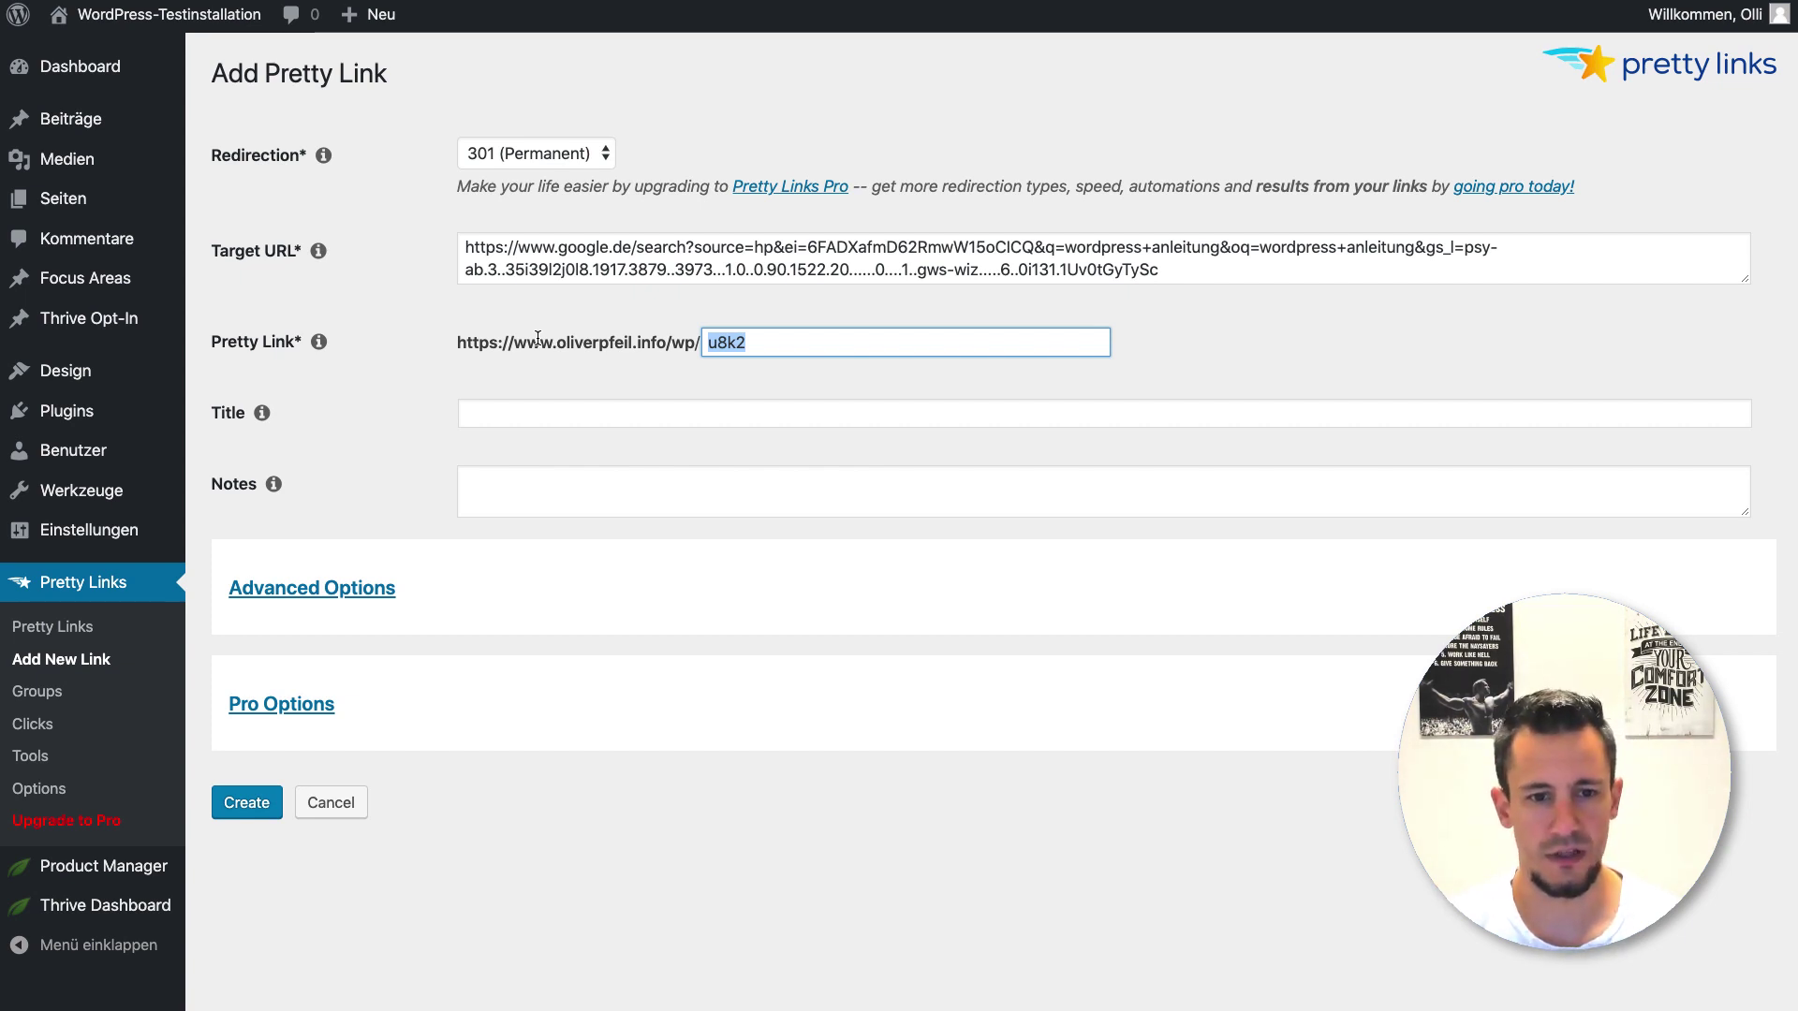
pyautogui.write('go')
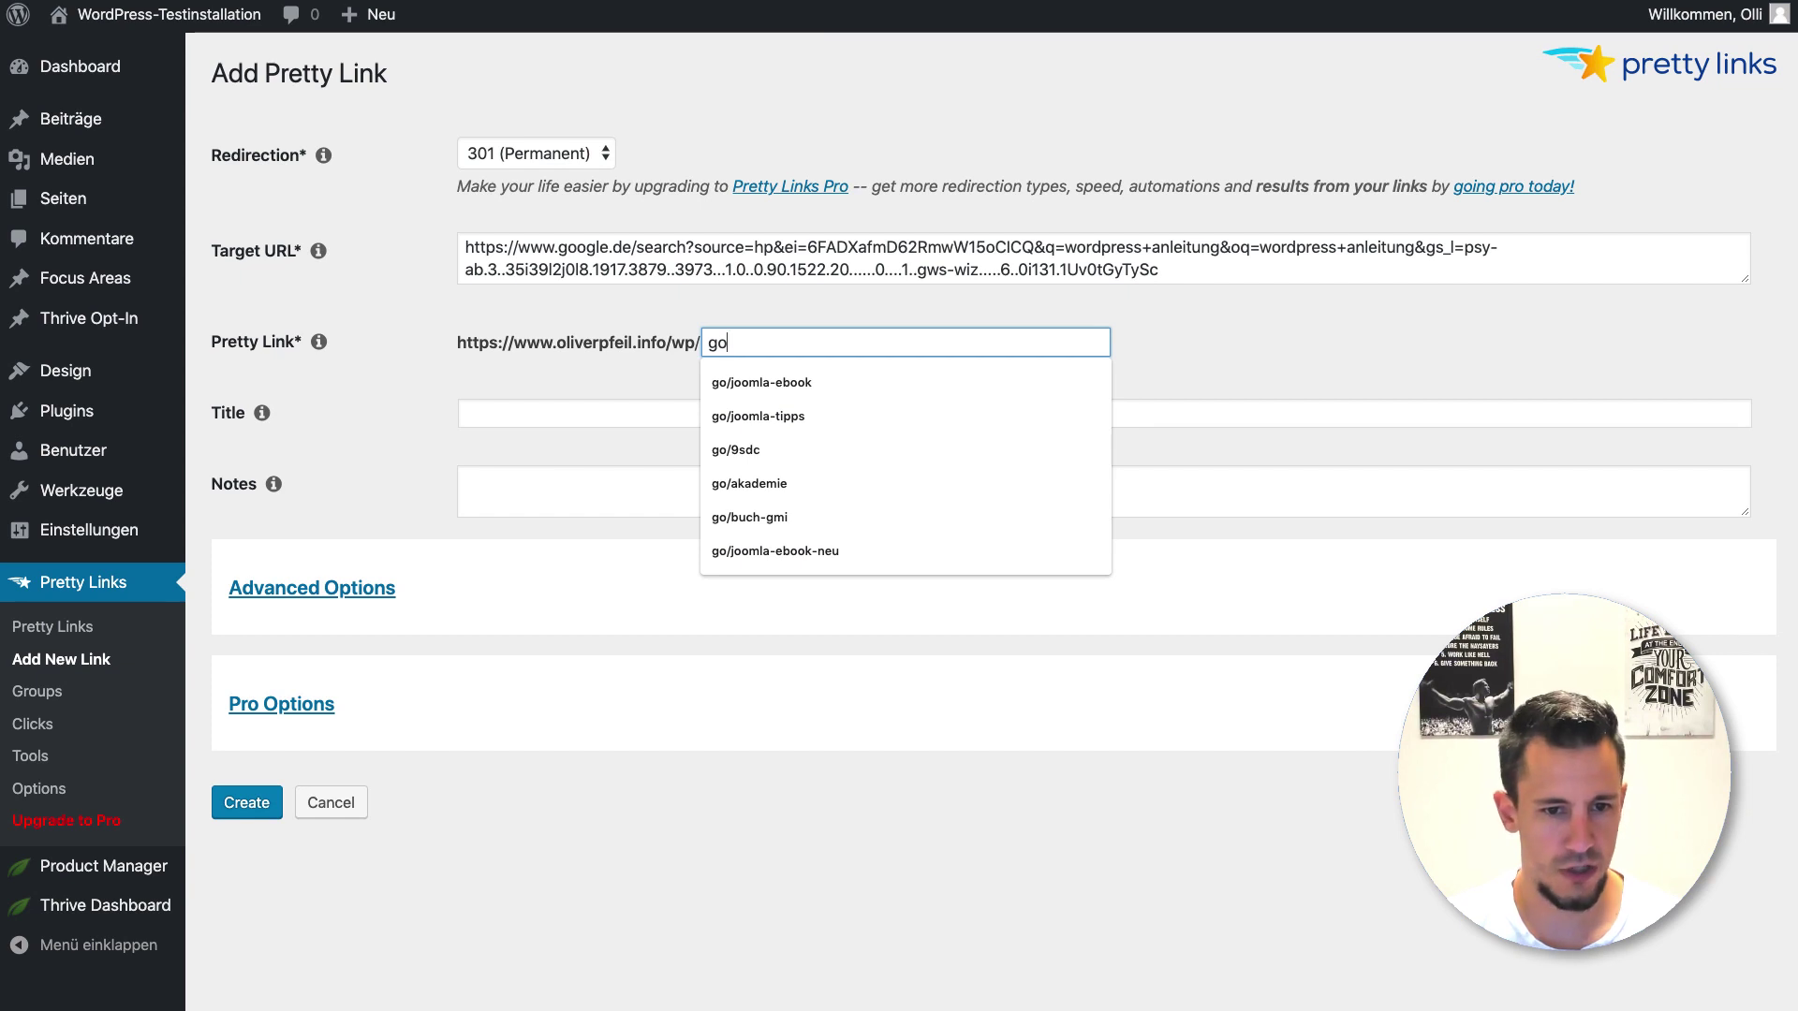
pyautogui.write('/')
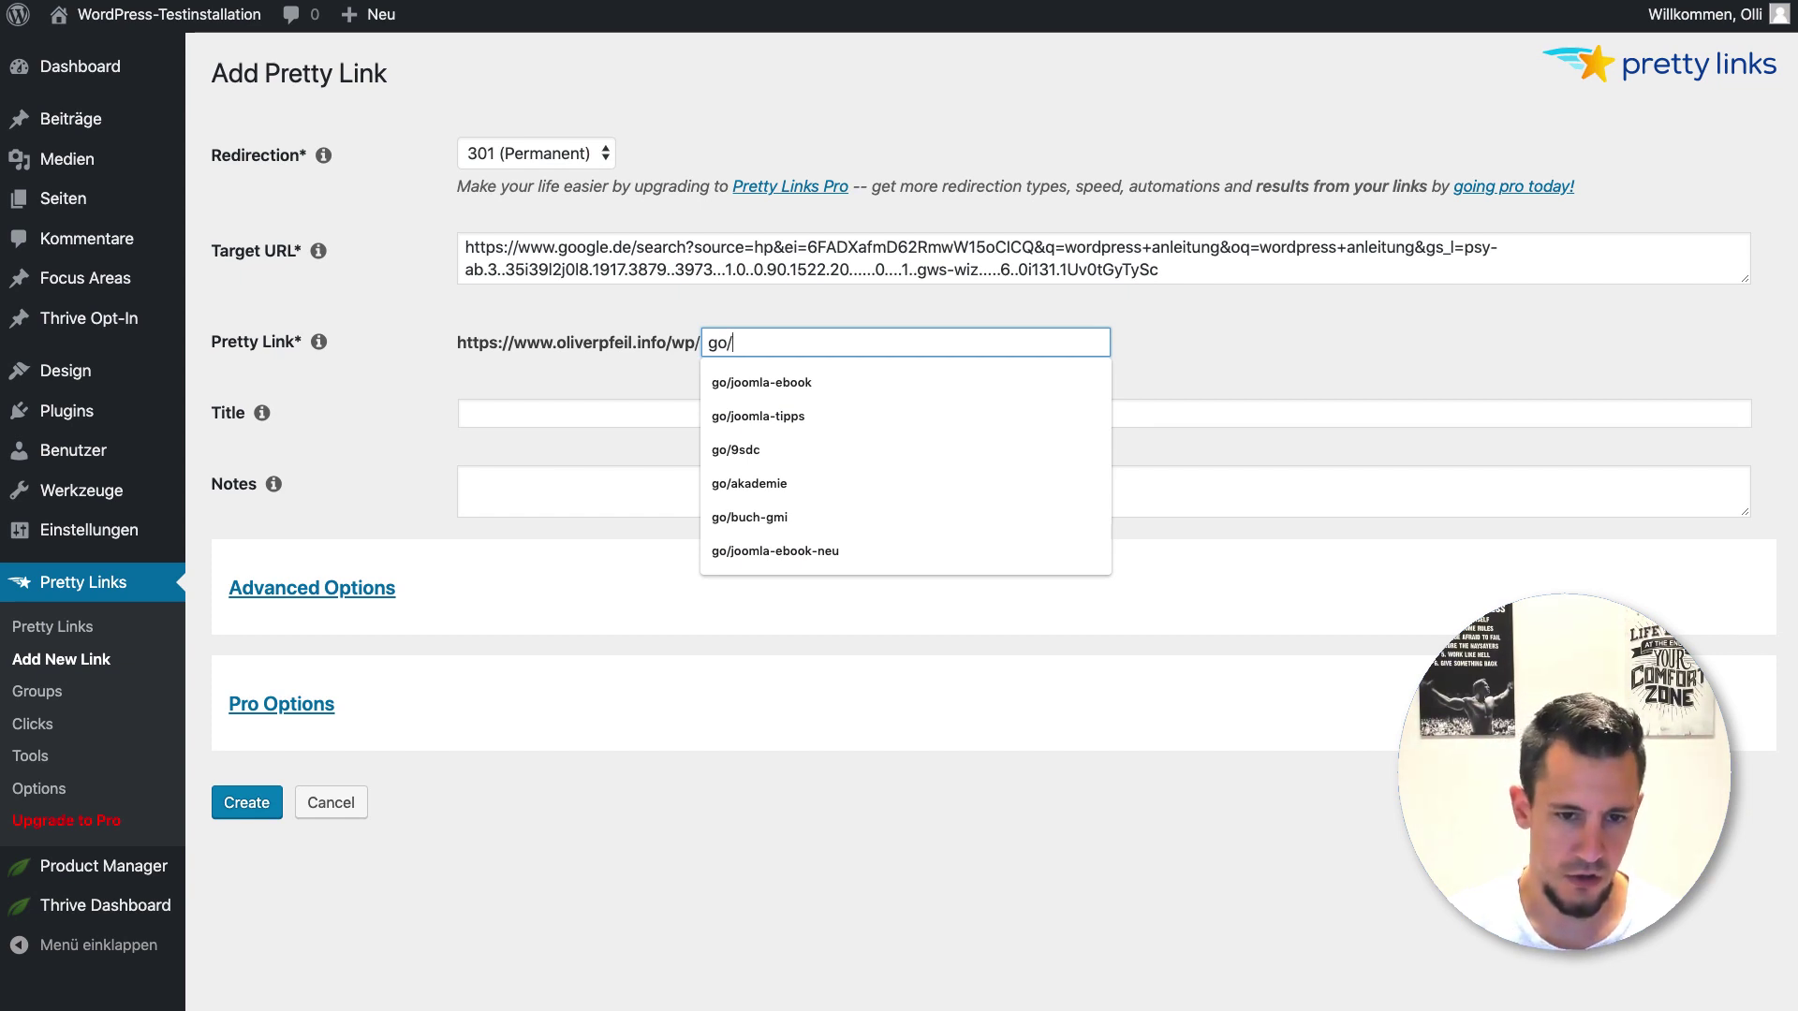
pyautogui.write('wor')
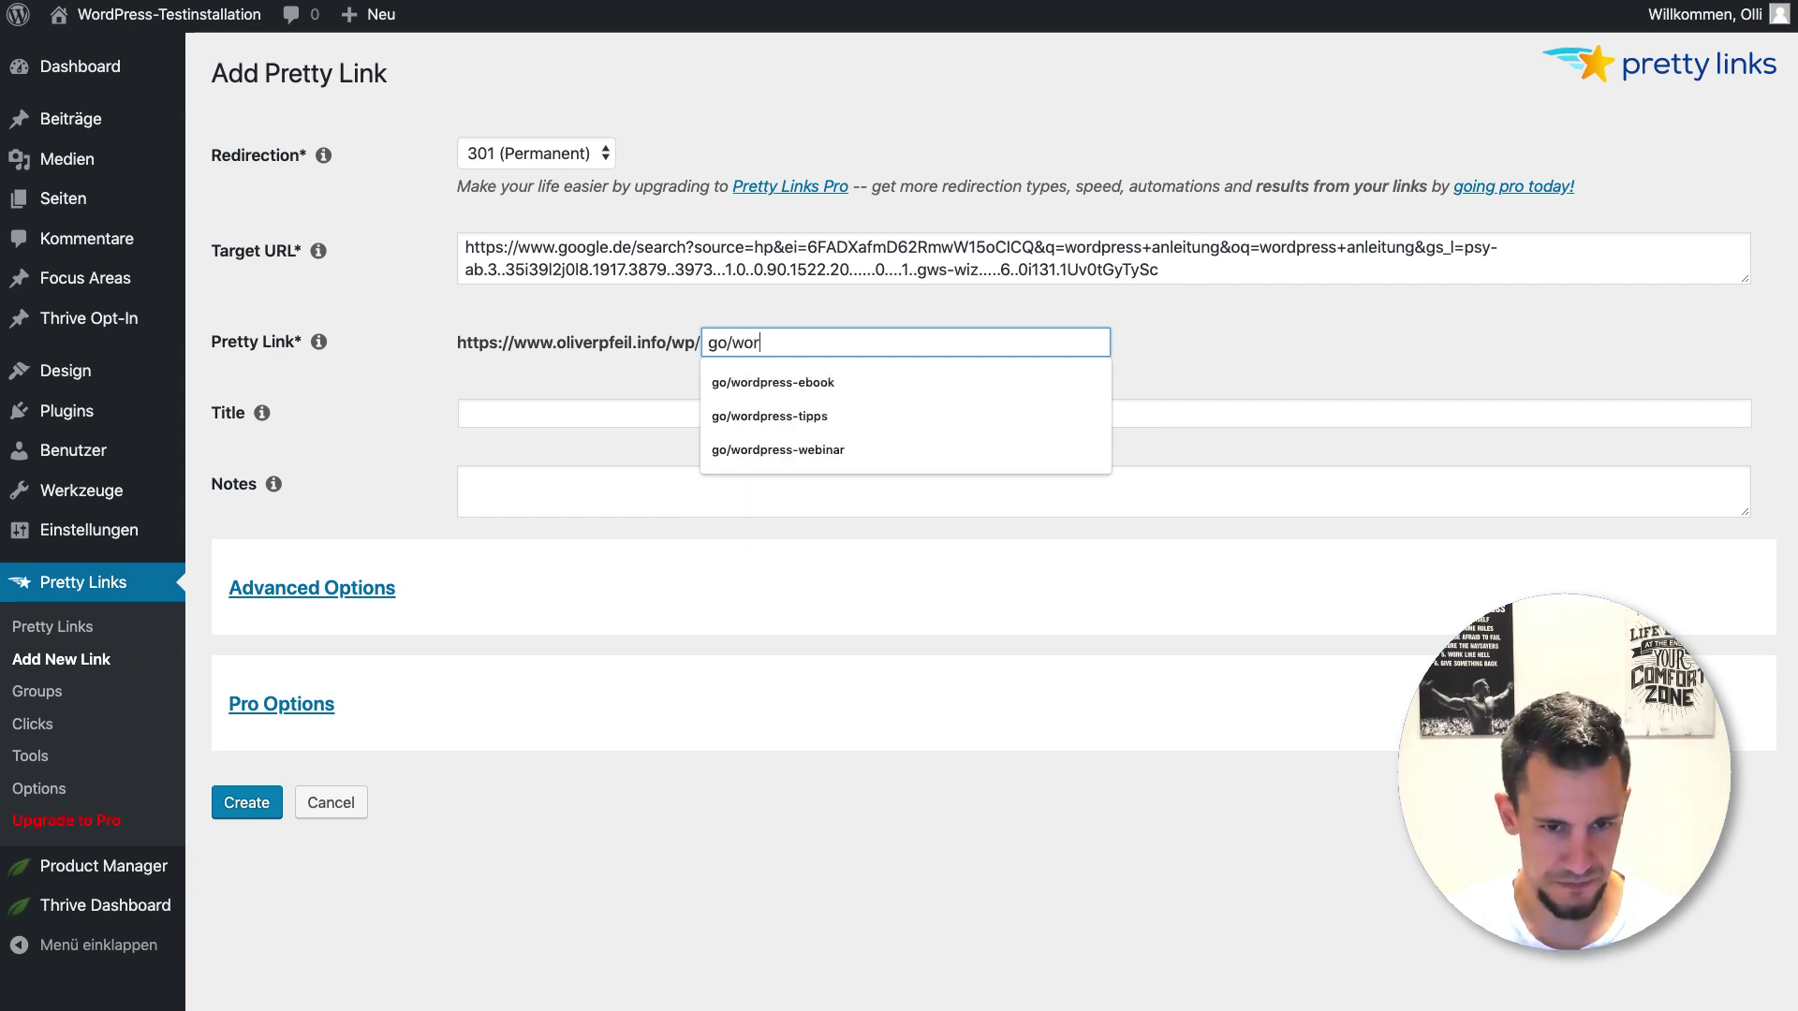
pyautogui.write('dpress-anleitung')
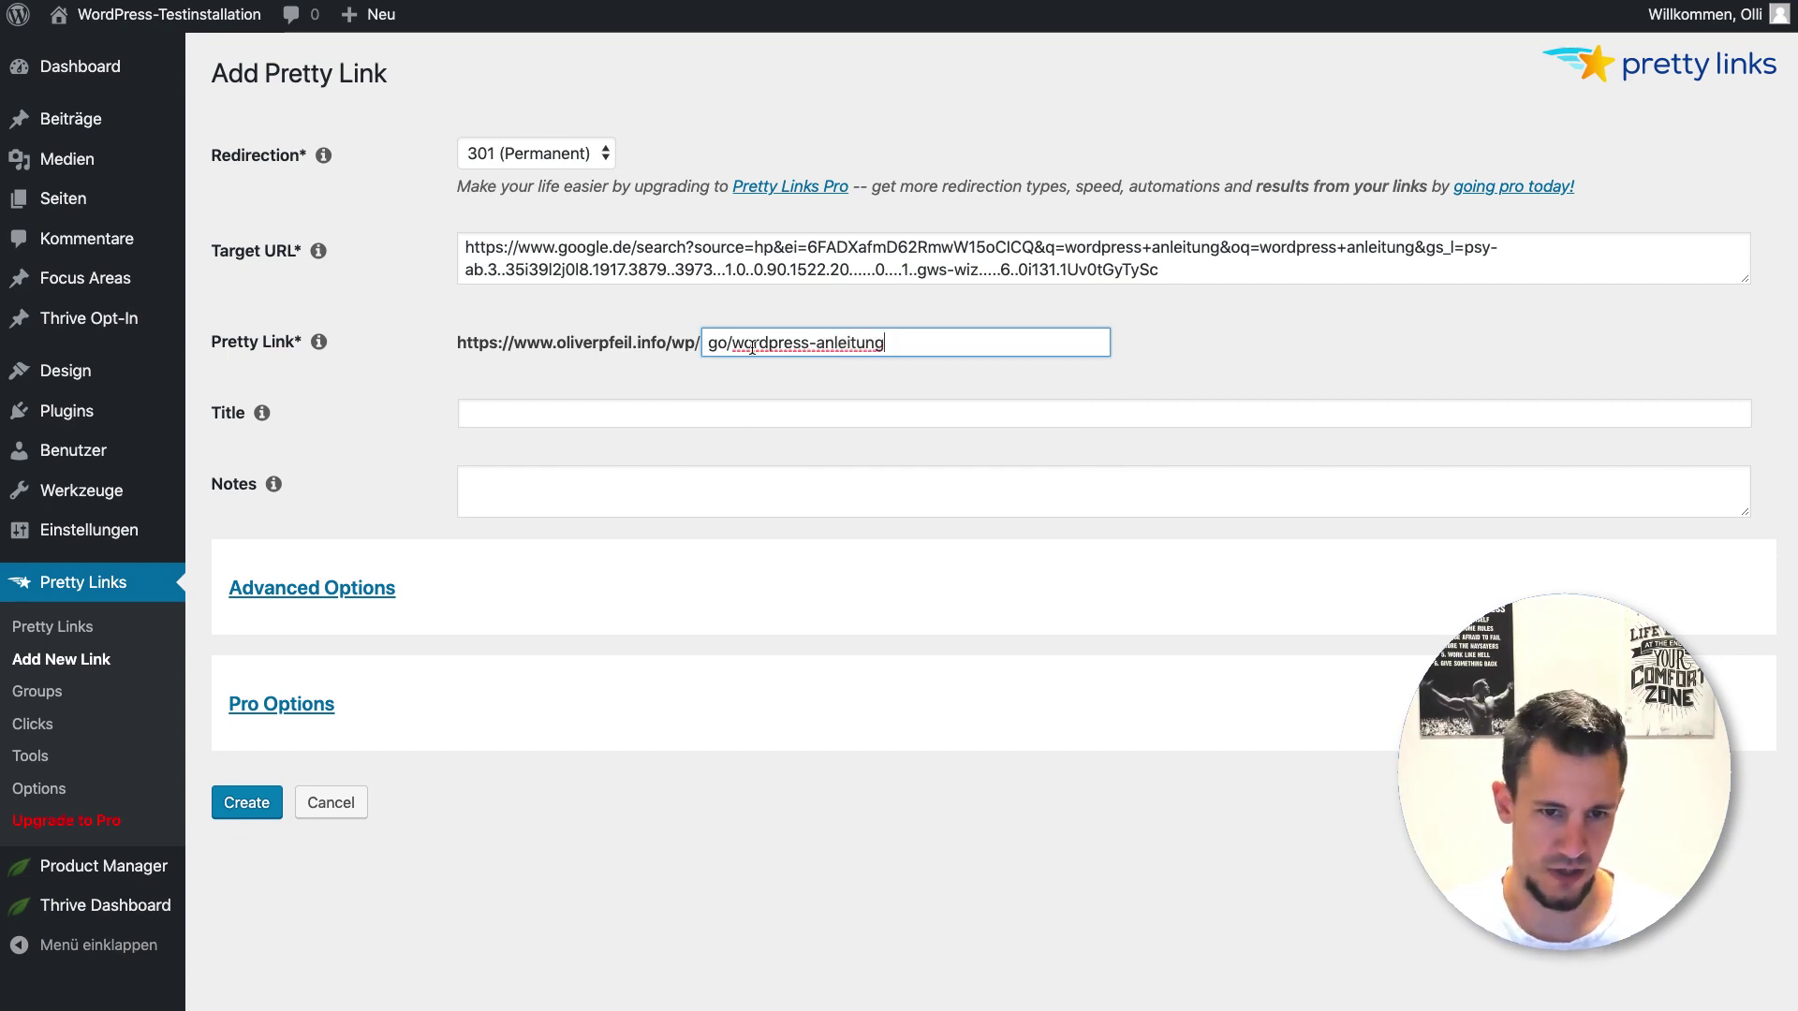
pyautogui.moveTo(730, 345); pyautogui.dragTo(652, 346)
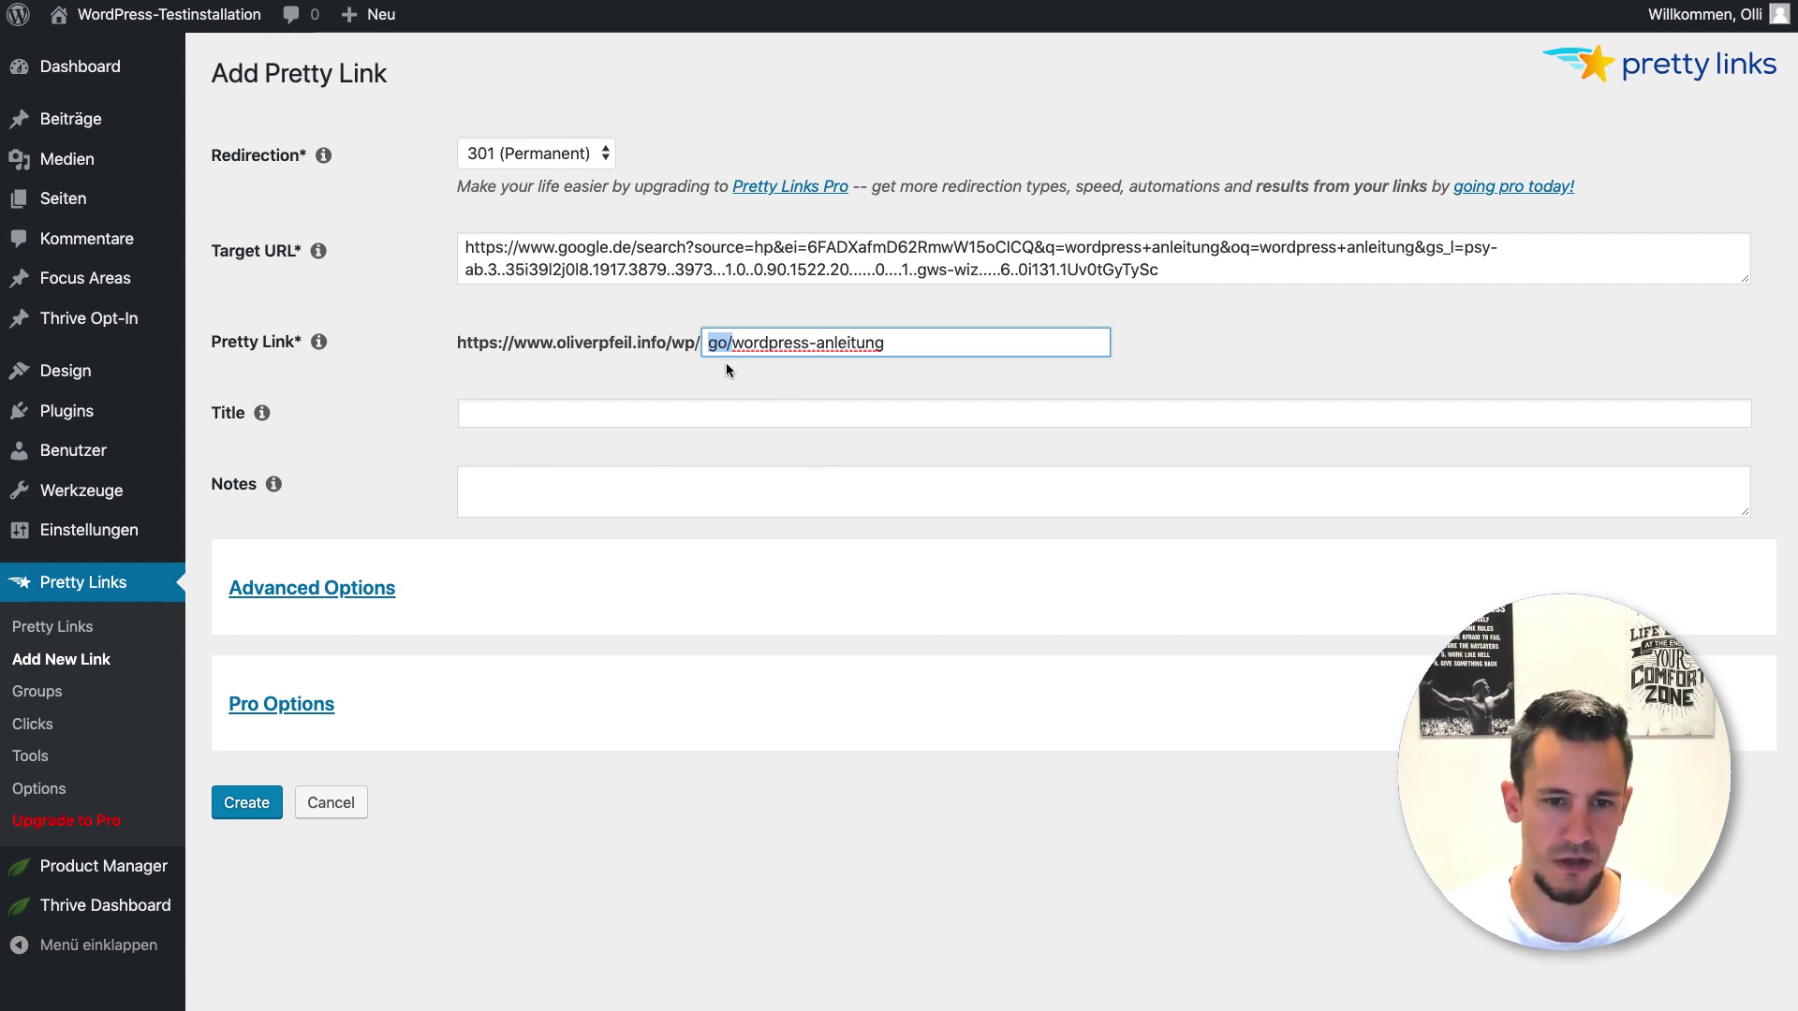
pyautogui.press('BackSpace')
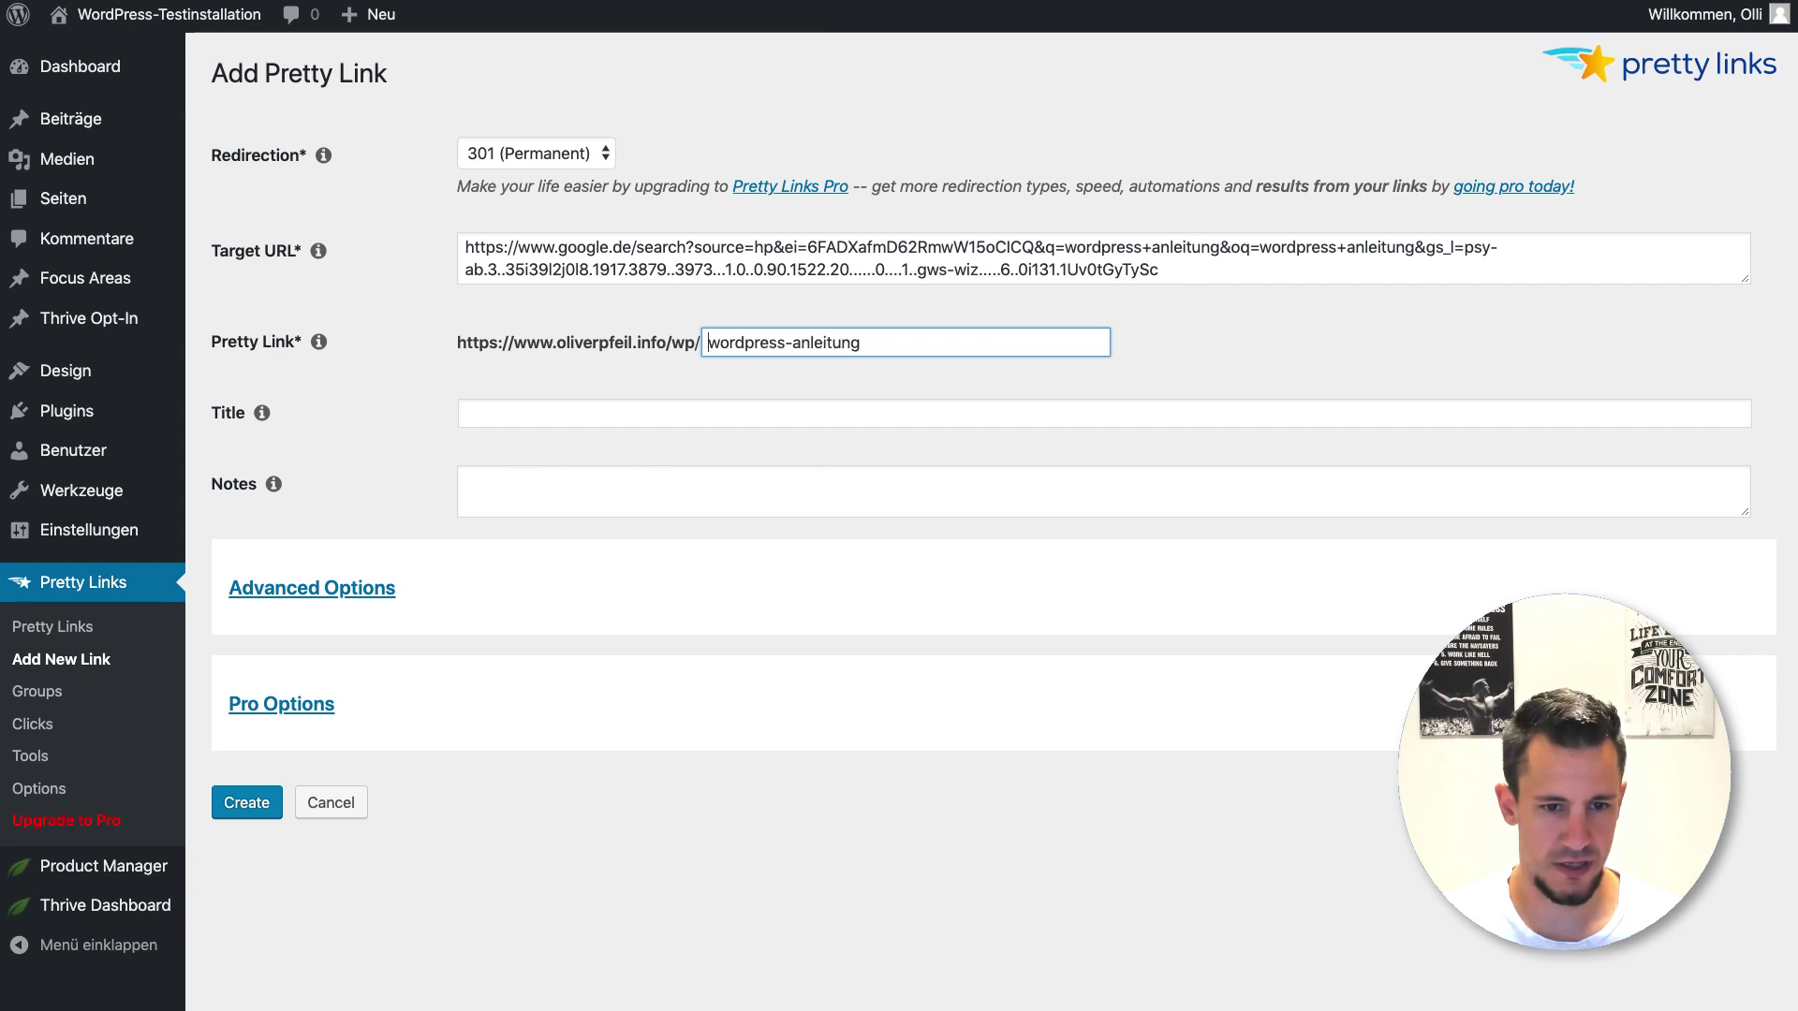
# Step: Title the link "WordPress Anleitung" and create it
pyautogui.click(617, 414)
pyautogui.write('Word')
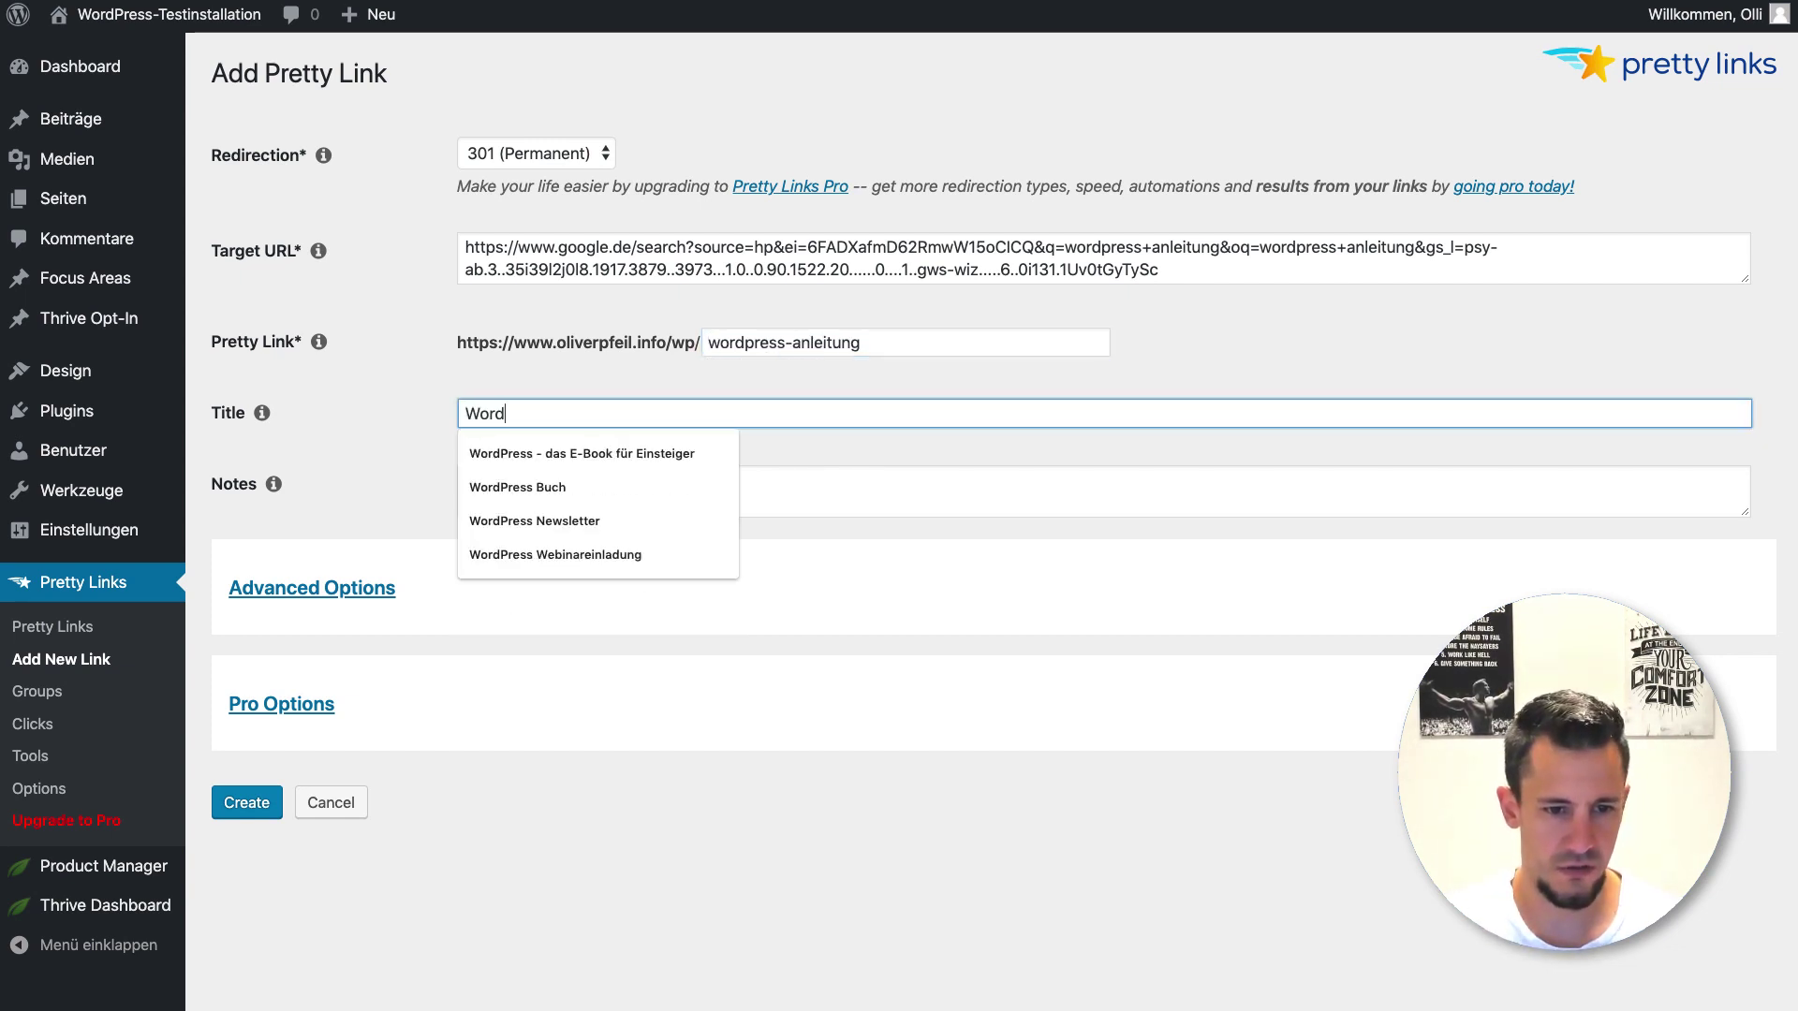
pyautogui.write('Press Anleitung')
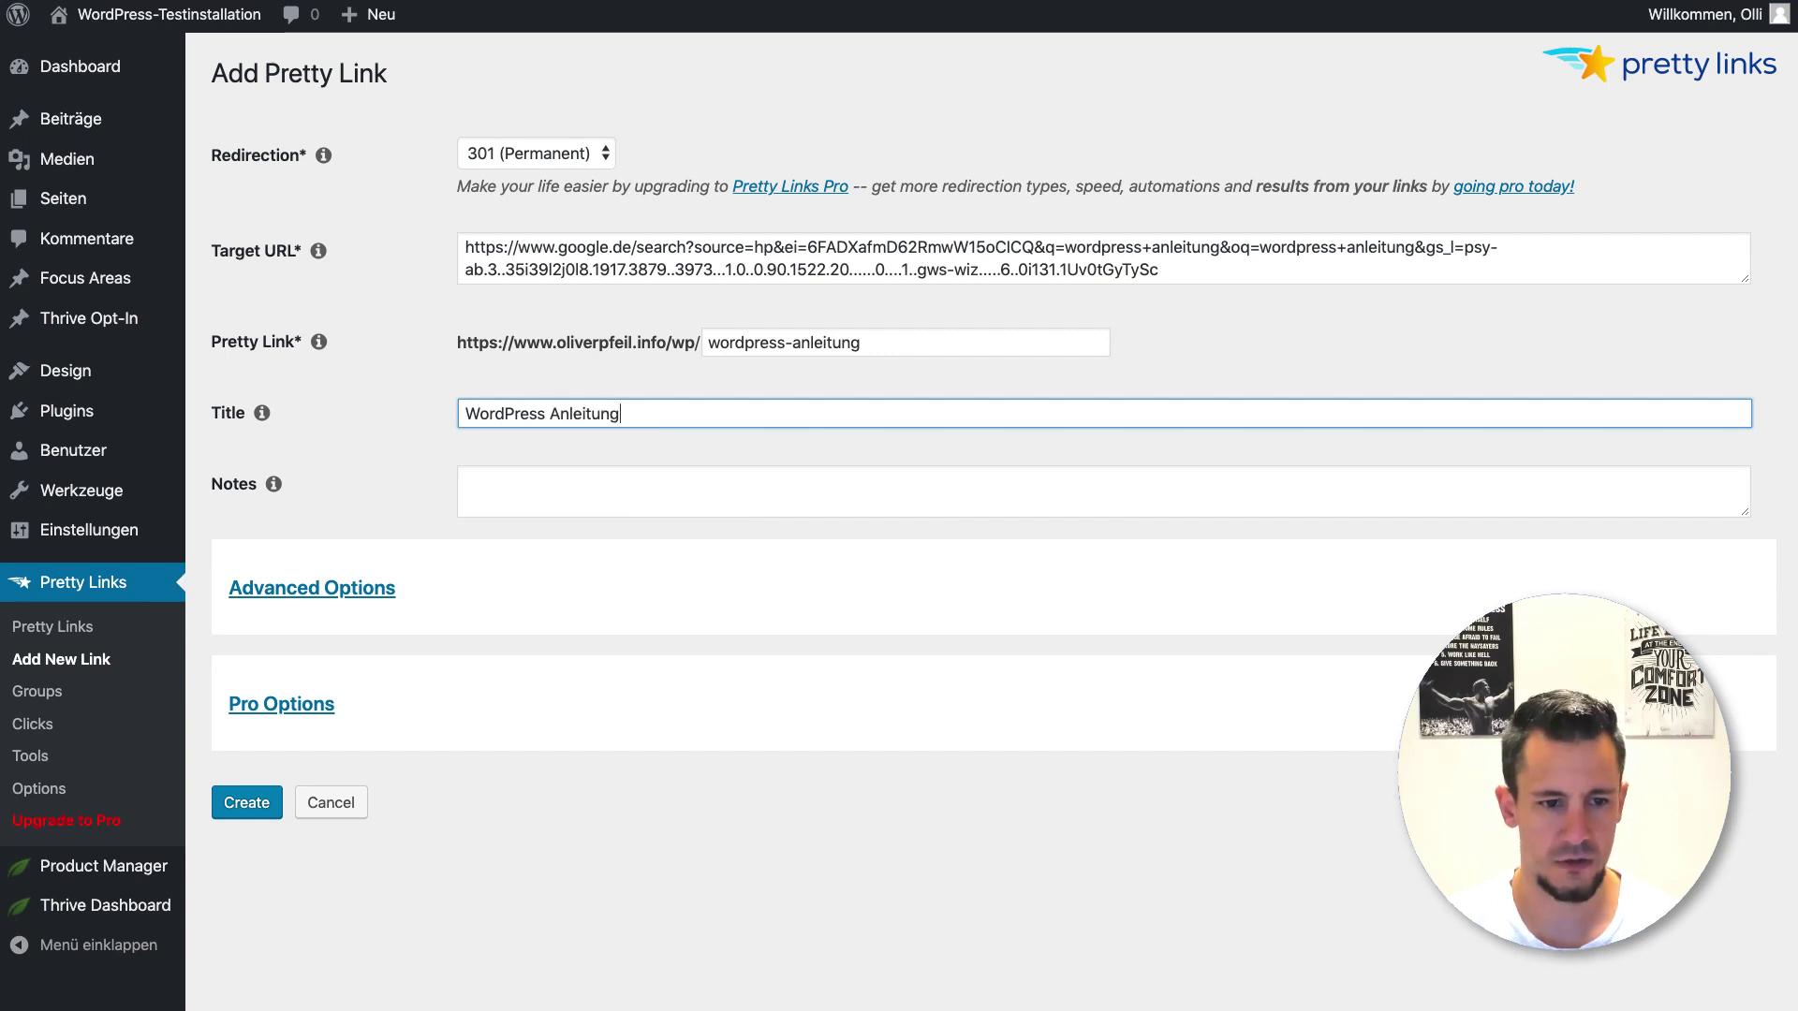
pyautogui.click(232, 807)
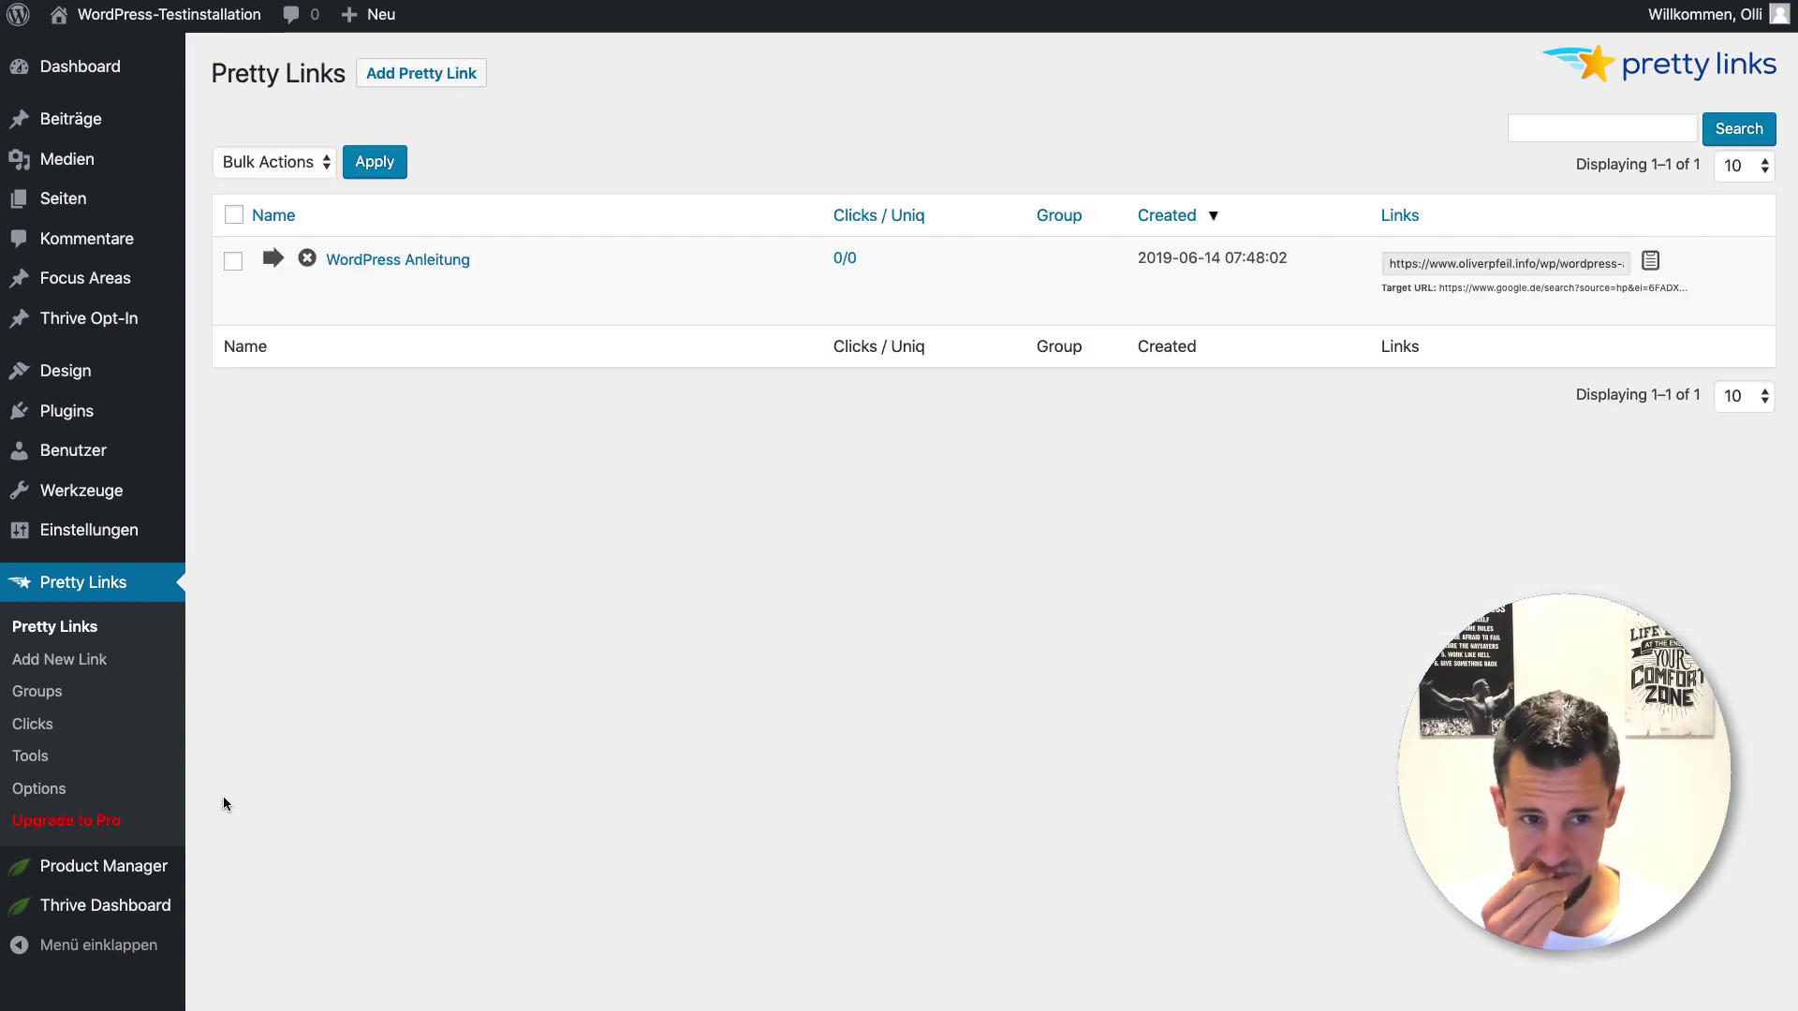
# Step: Copy the short URL of the WordPress Anleitung link from the list of pretty links
pyautogui.click(1468, 266)
pyautogui.rightClick(1468, 266)
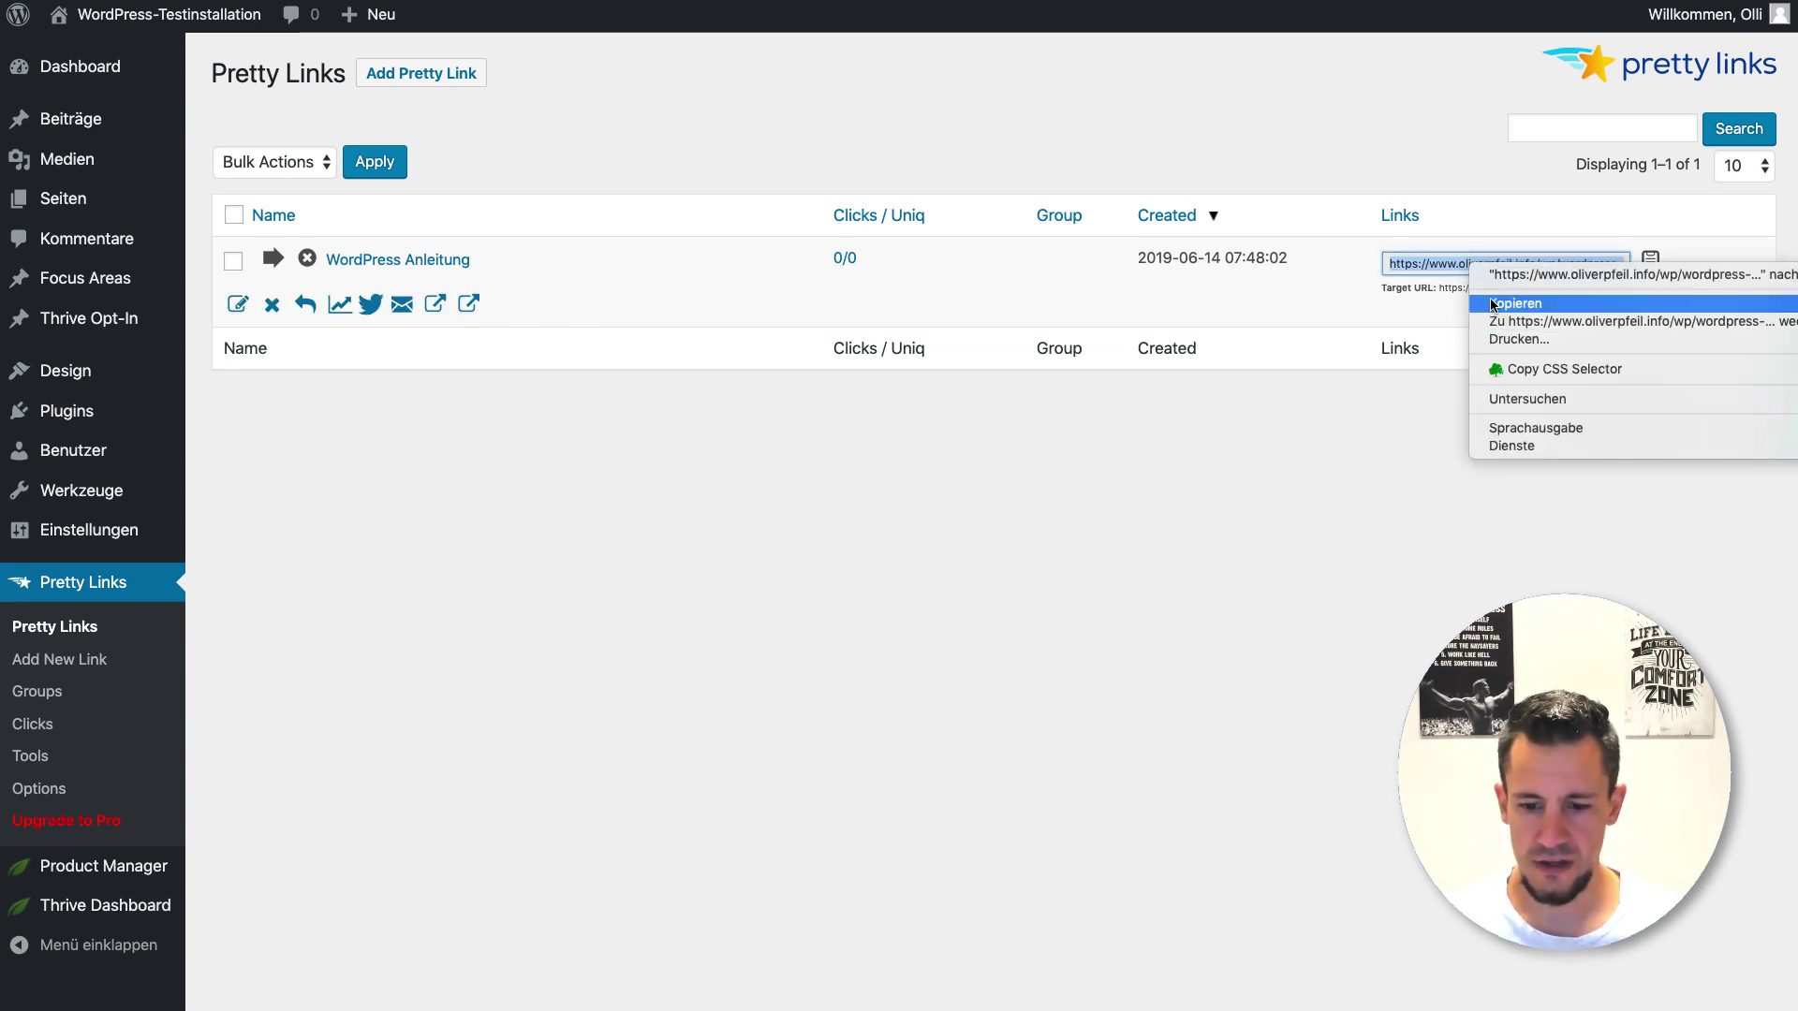
pyautogui.click(1492, 303)
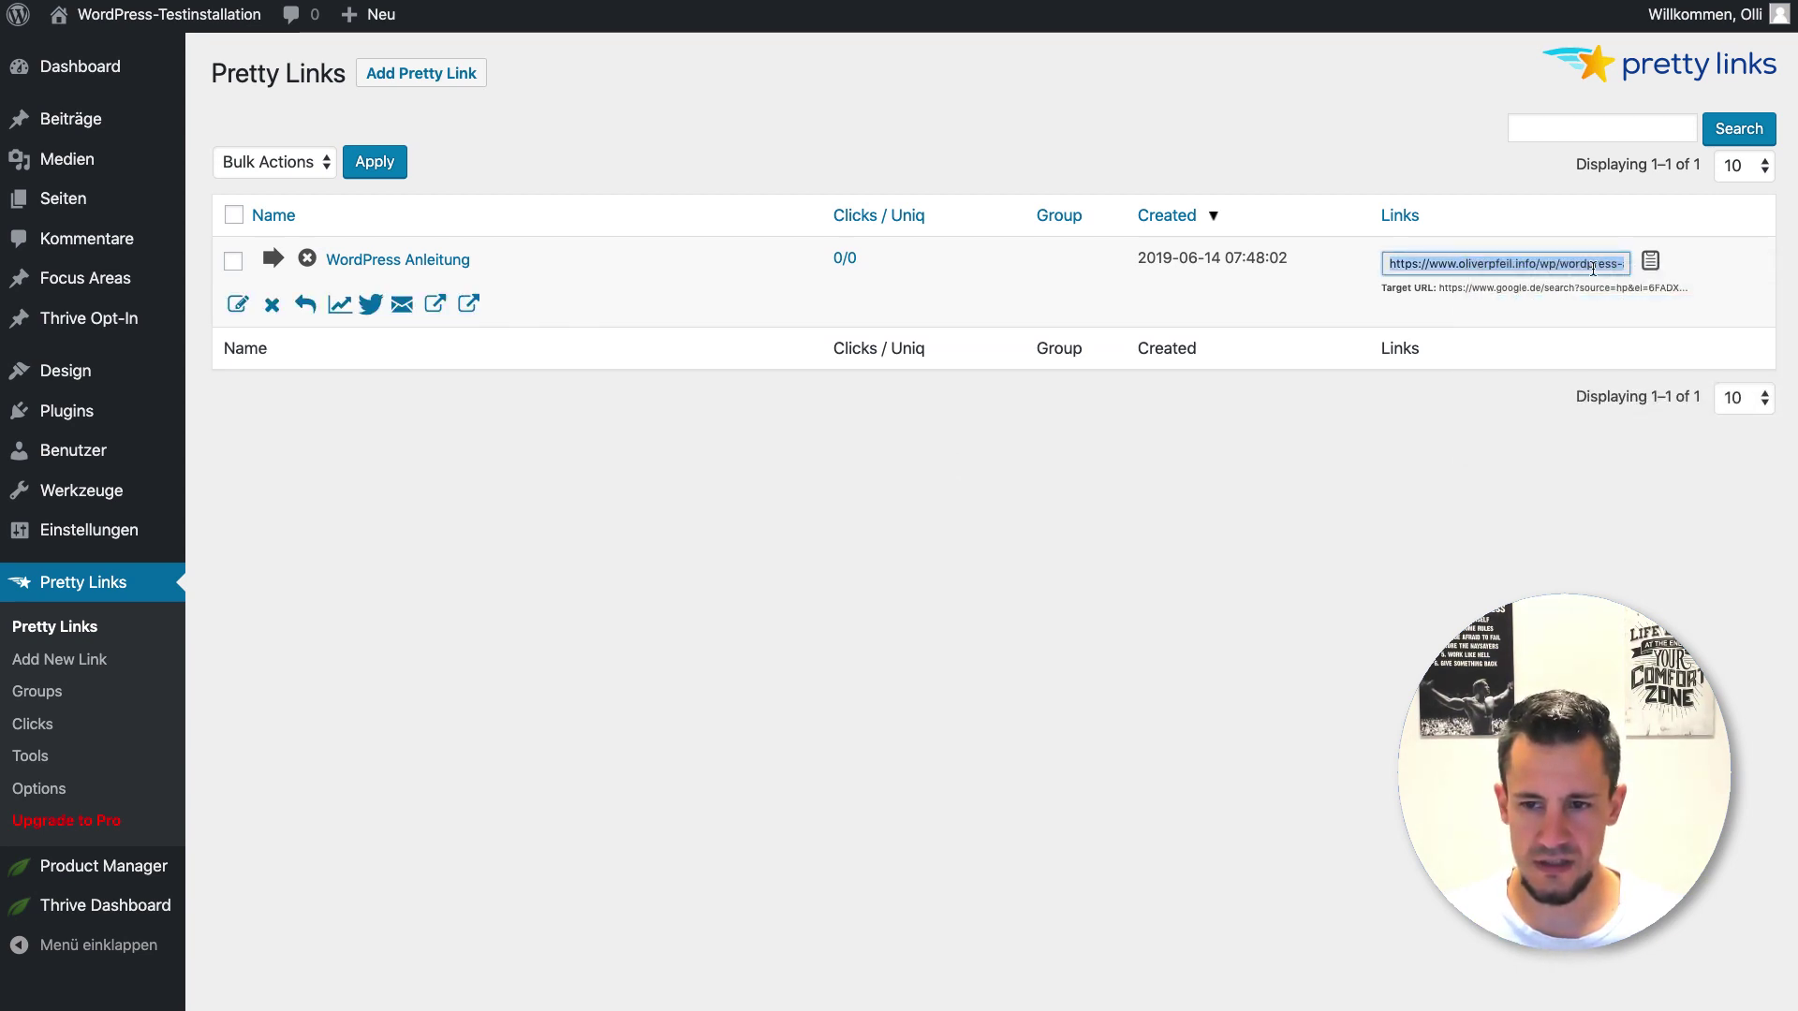
# Step: Test the WordPress Anleitung short link in a new browser tab, close it, and reload the links list to check the click count
pyautogui.click(1400, 268)
pyautogui.click(1400, 268)
pyautogui.press('super+c')
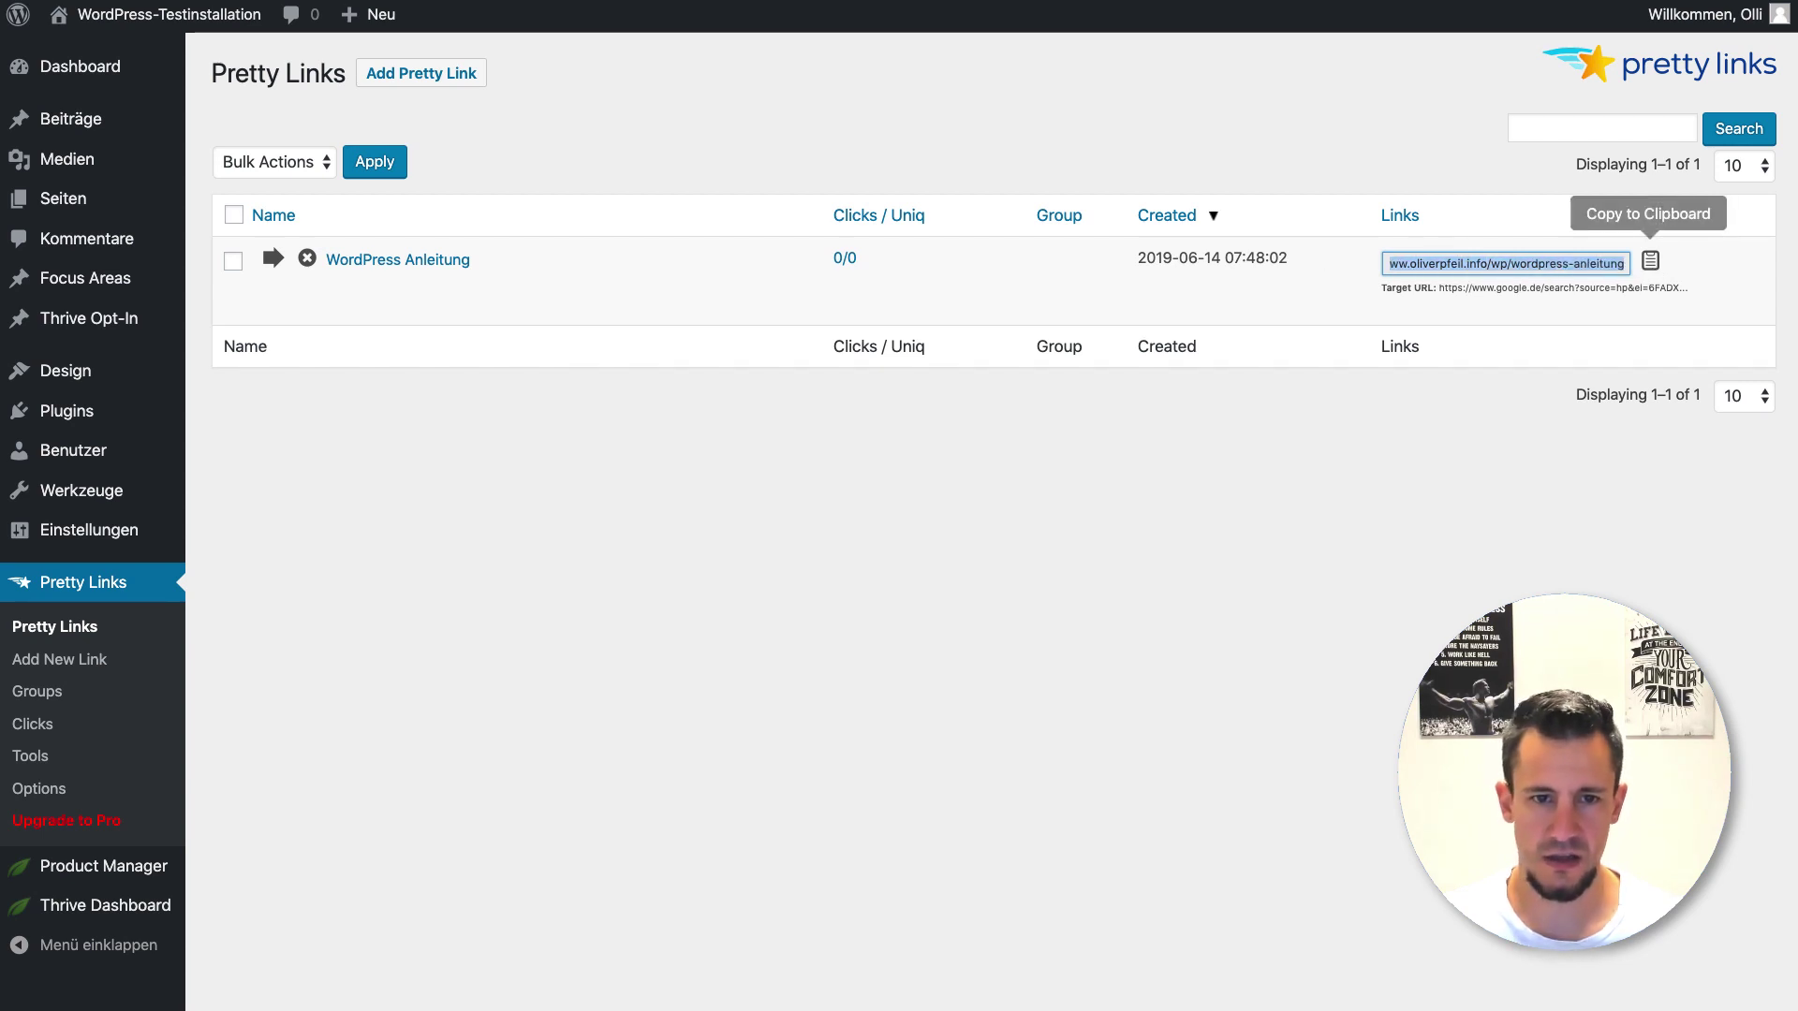
pyautogui.press('super+t')
pyautogui.press('super+v')
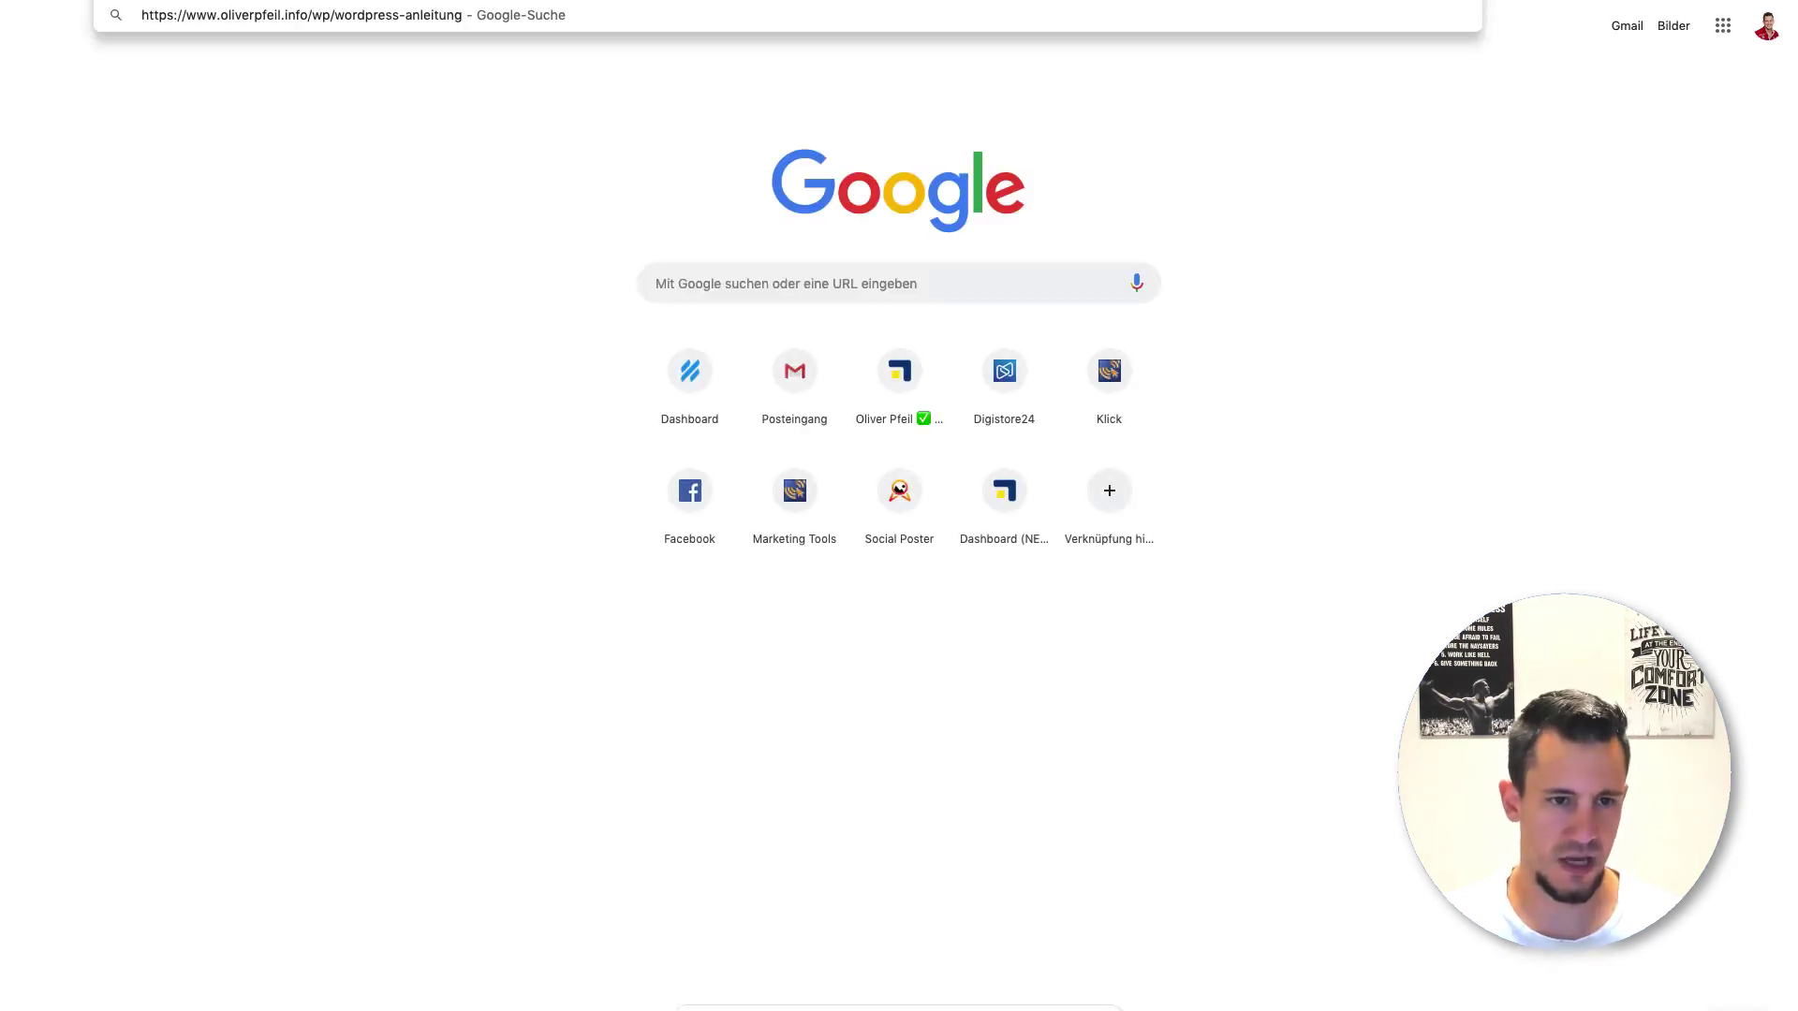
pyautogui.press('Return')
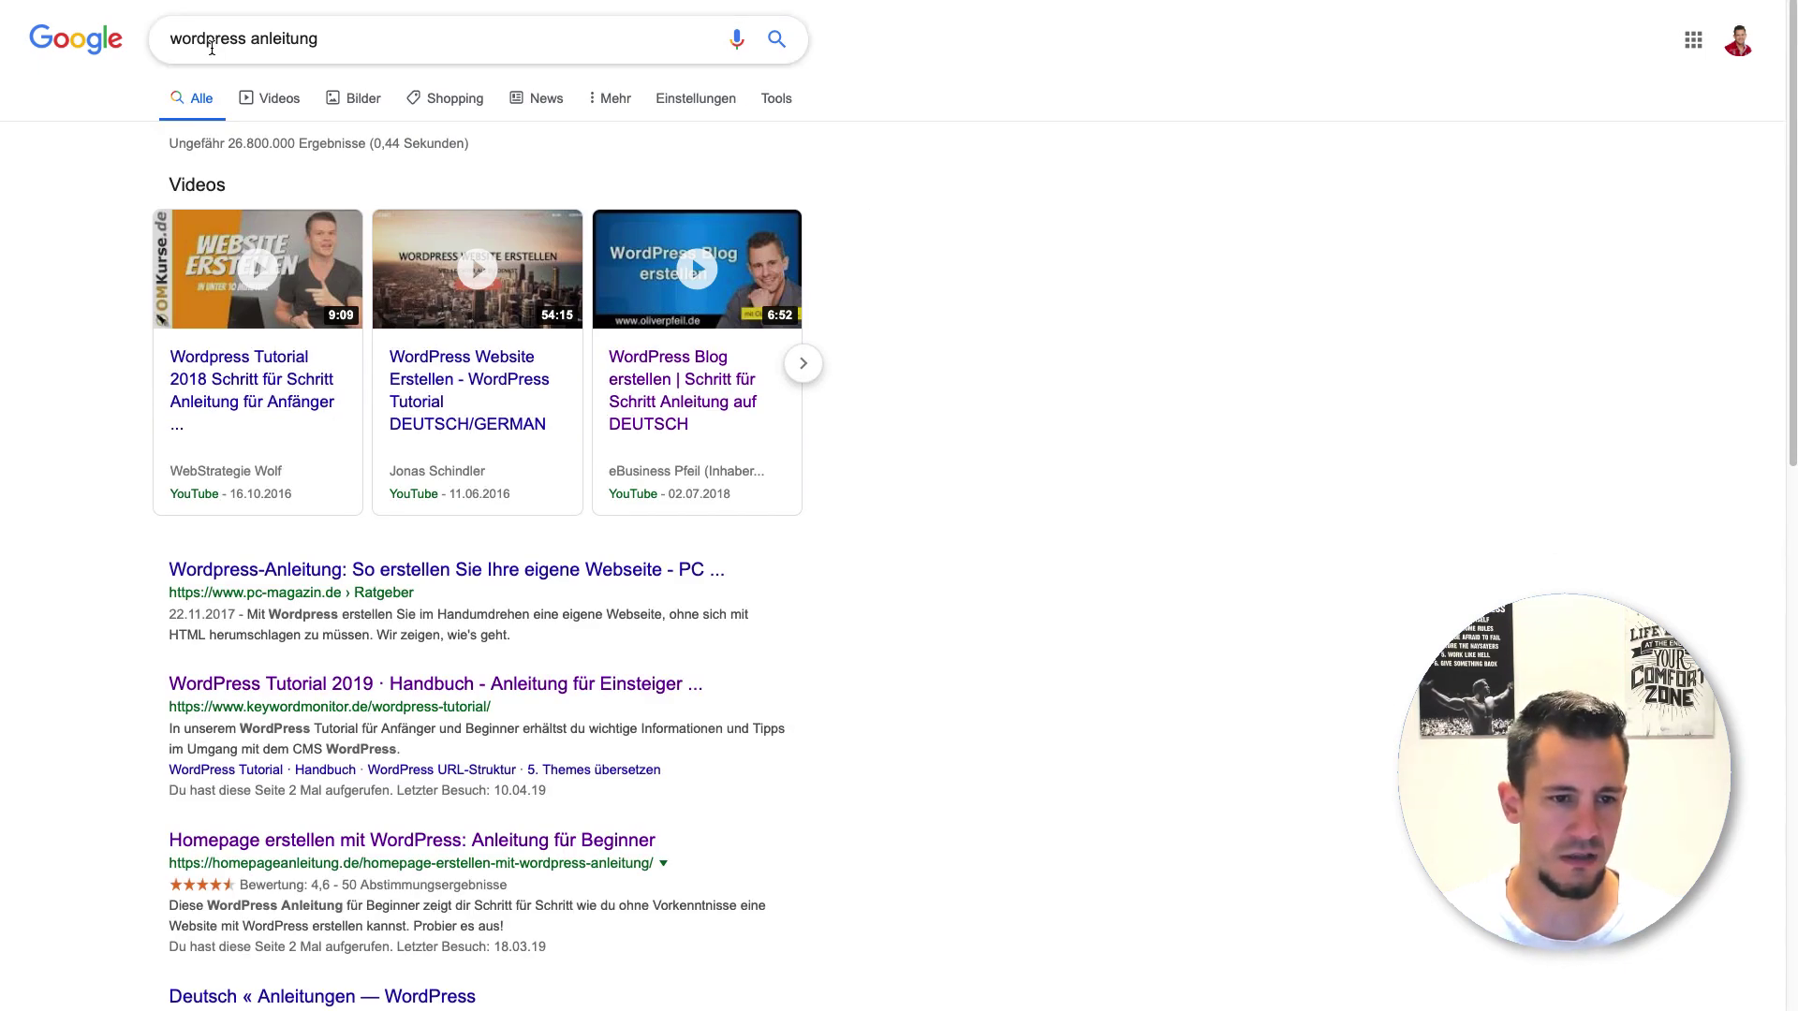
pyautogui.press('super+w')
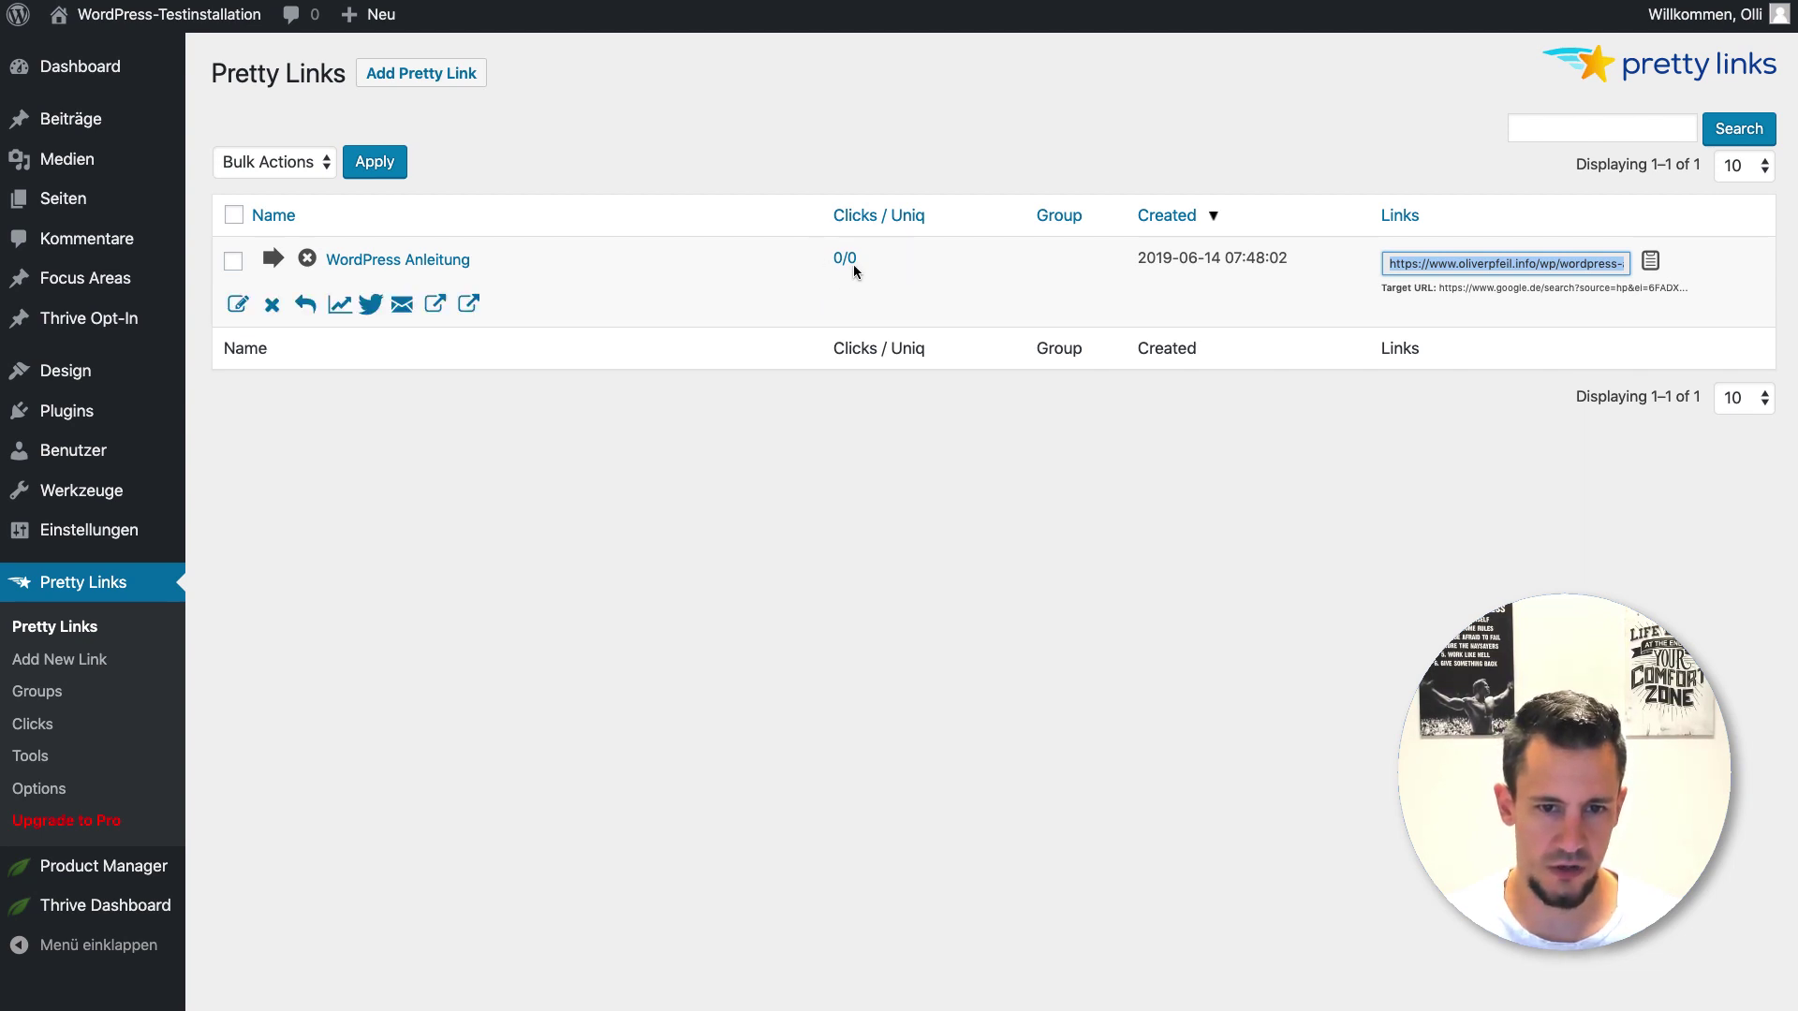
pyautogui.press('super+r')
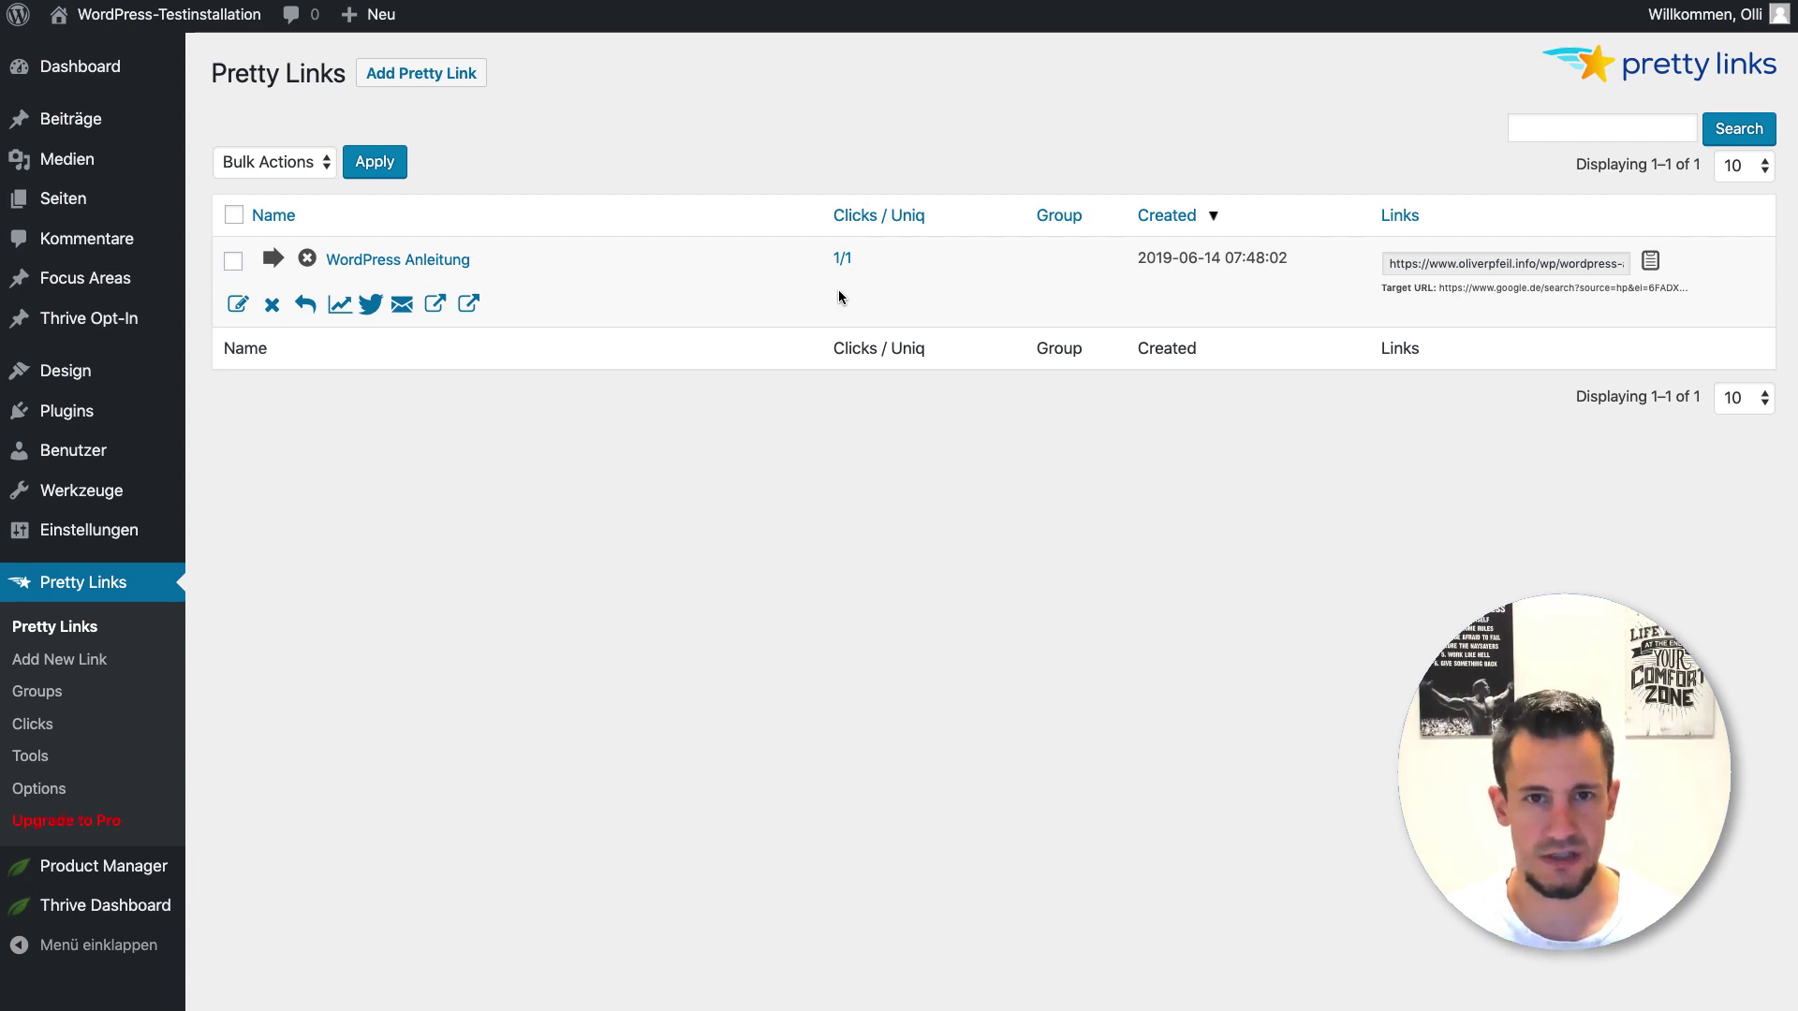
# Step: Start a new pretty link and replace its suggested slug with the prefix go/, leaving the target URL empty
pyautogui.click(403, 79)
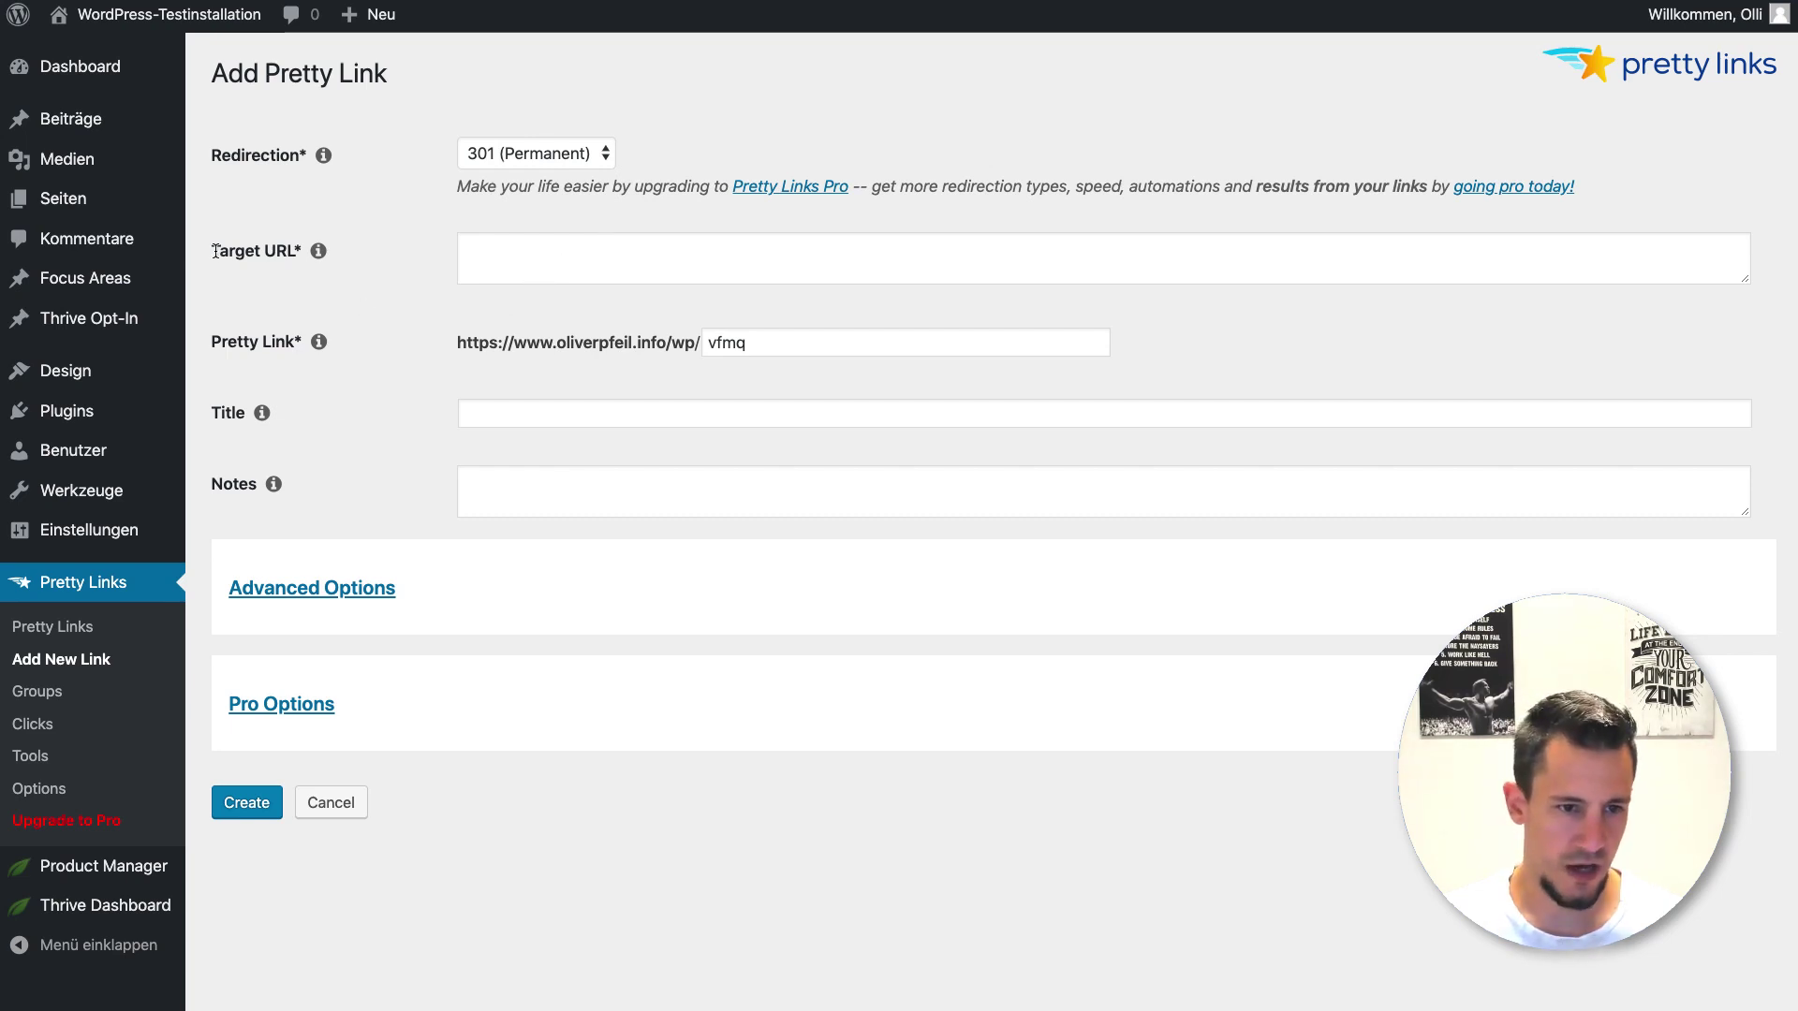
pyautogui.moveTo(211, 251); pyautogui.dragTo(353, 255)
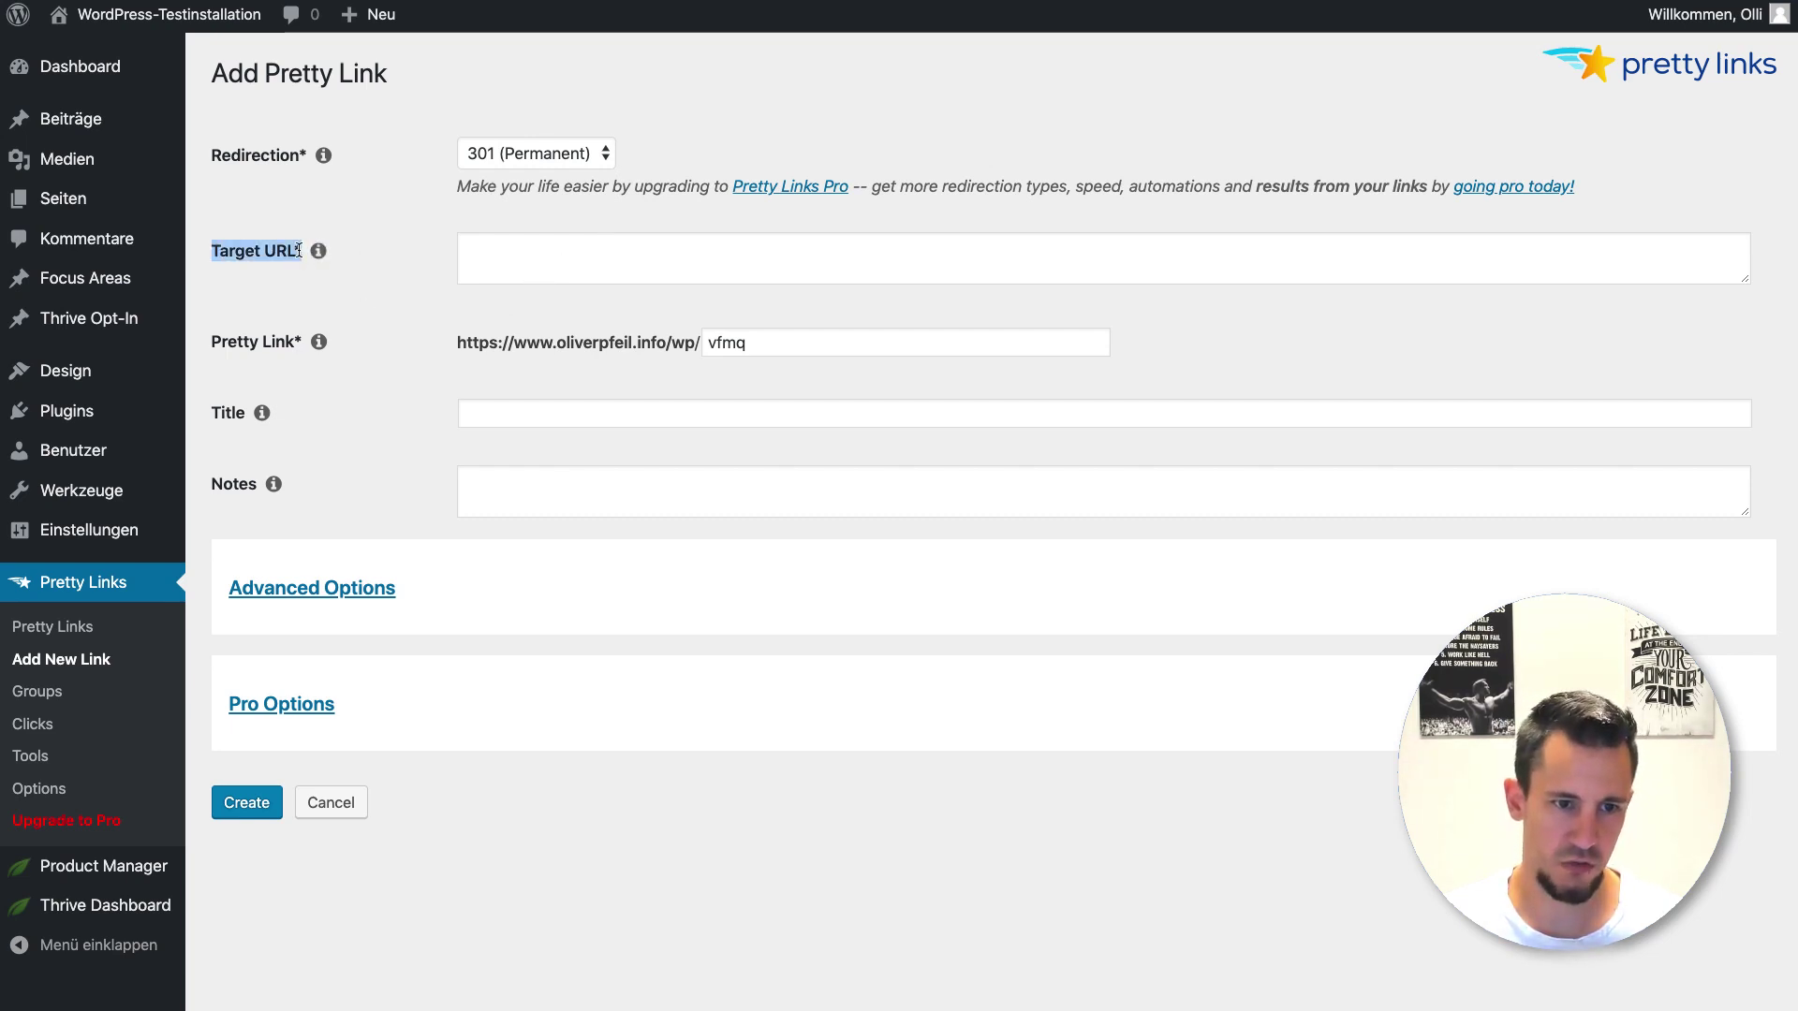
pyautogui.click(484, 243)
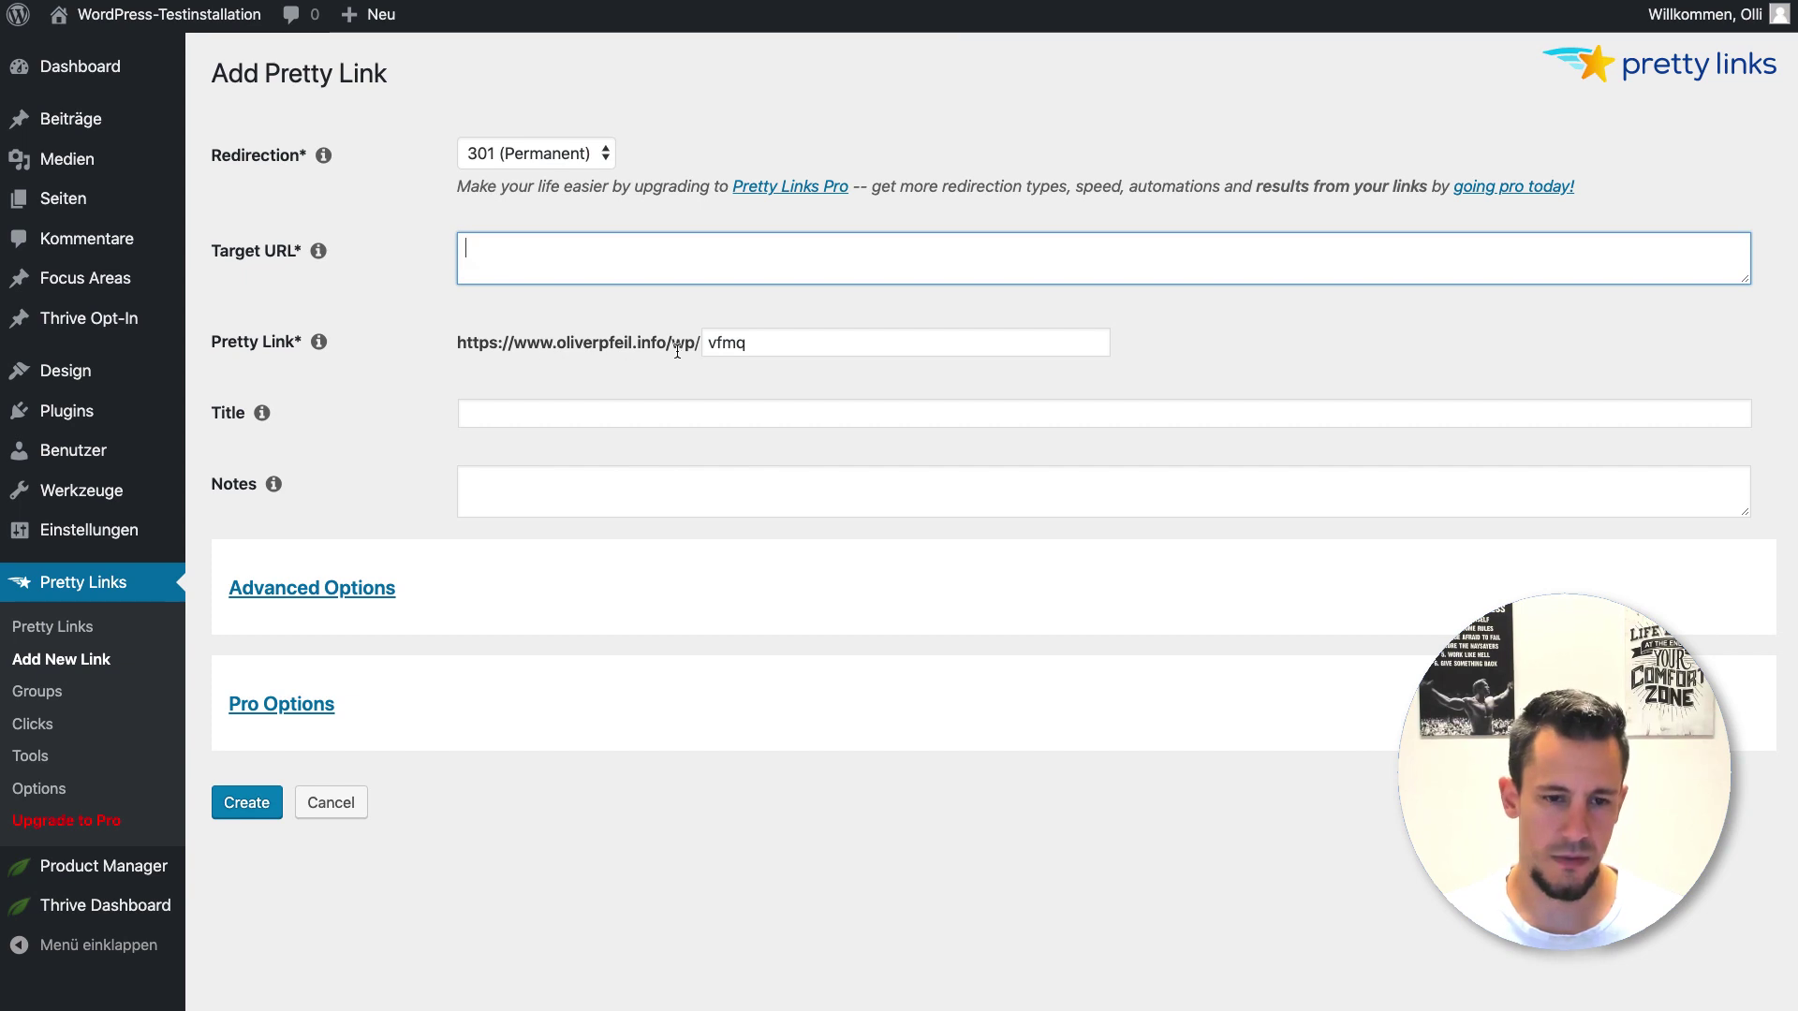
pyautogui.doubleClick(728, 342)
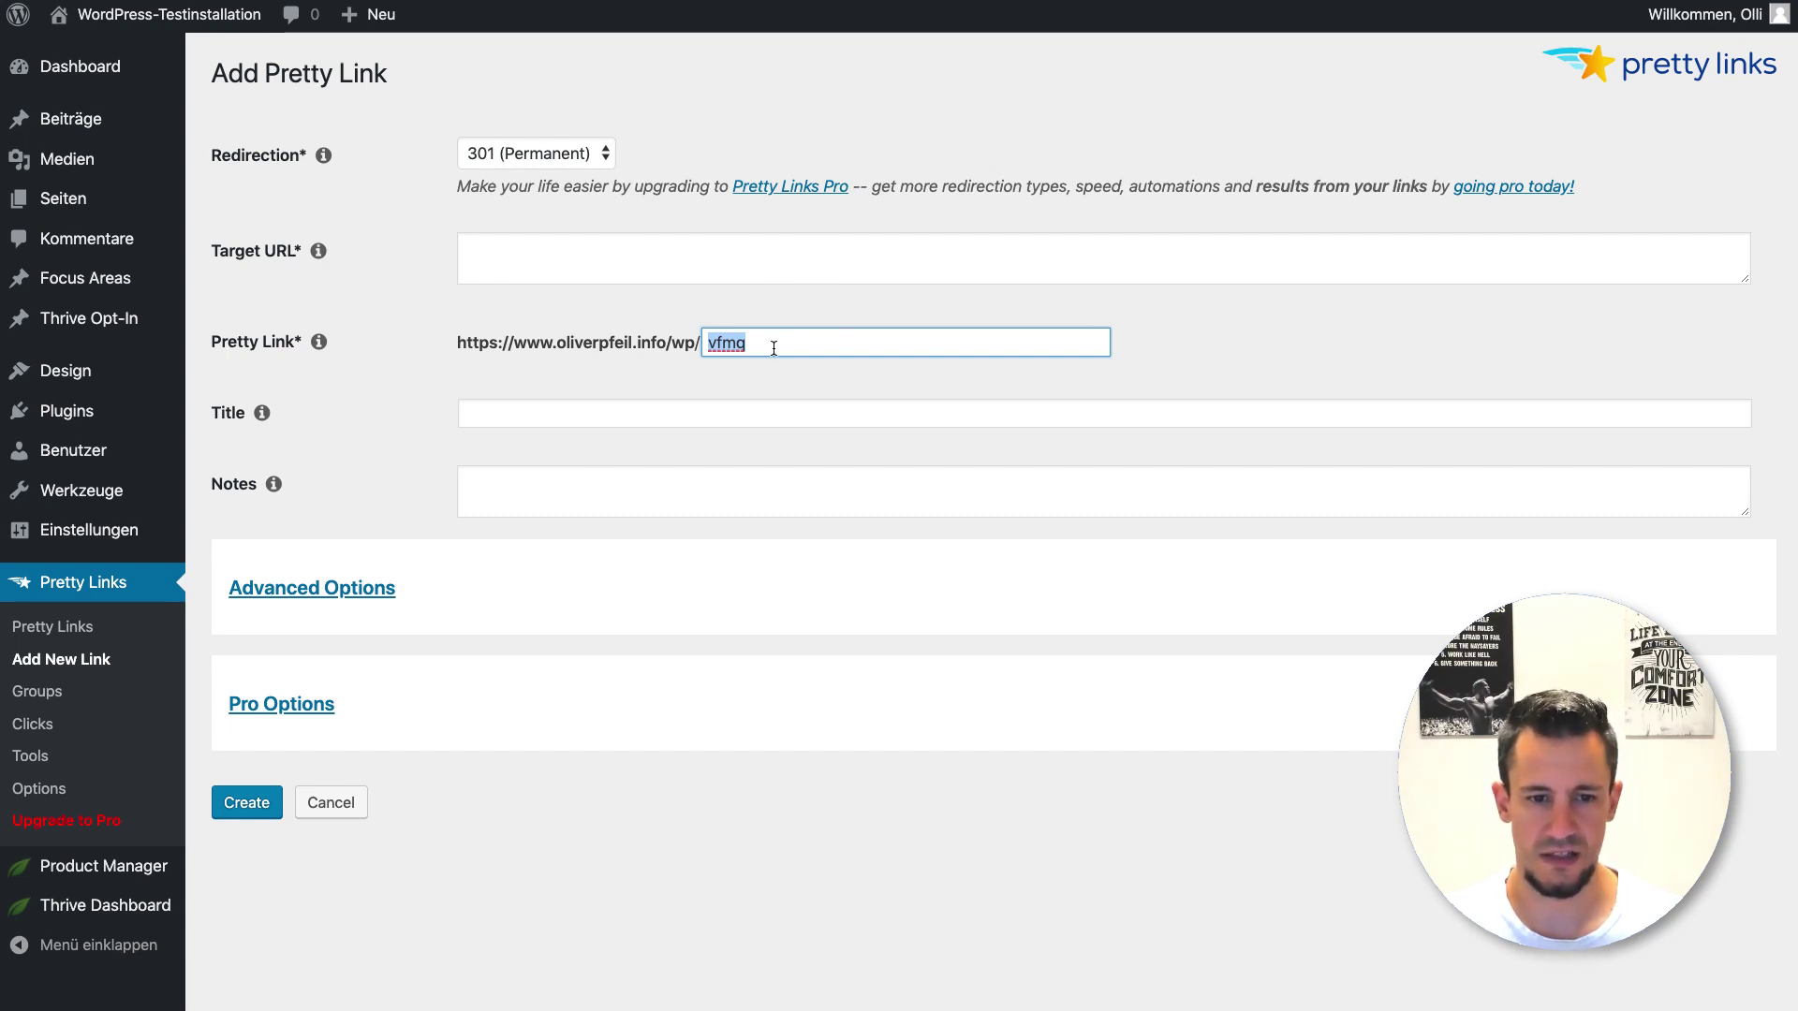
pyautogui.write('go/')
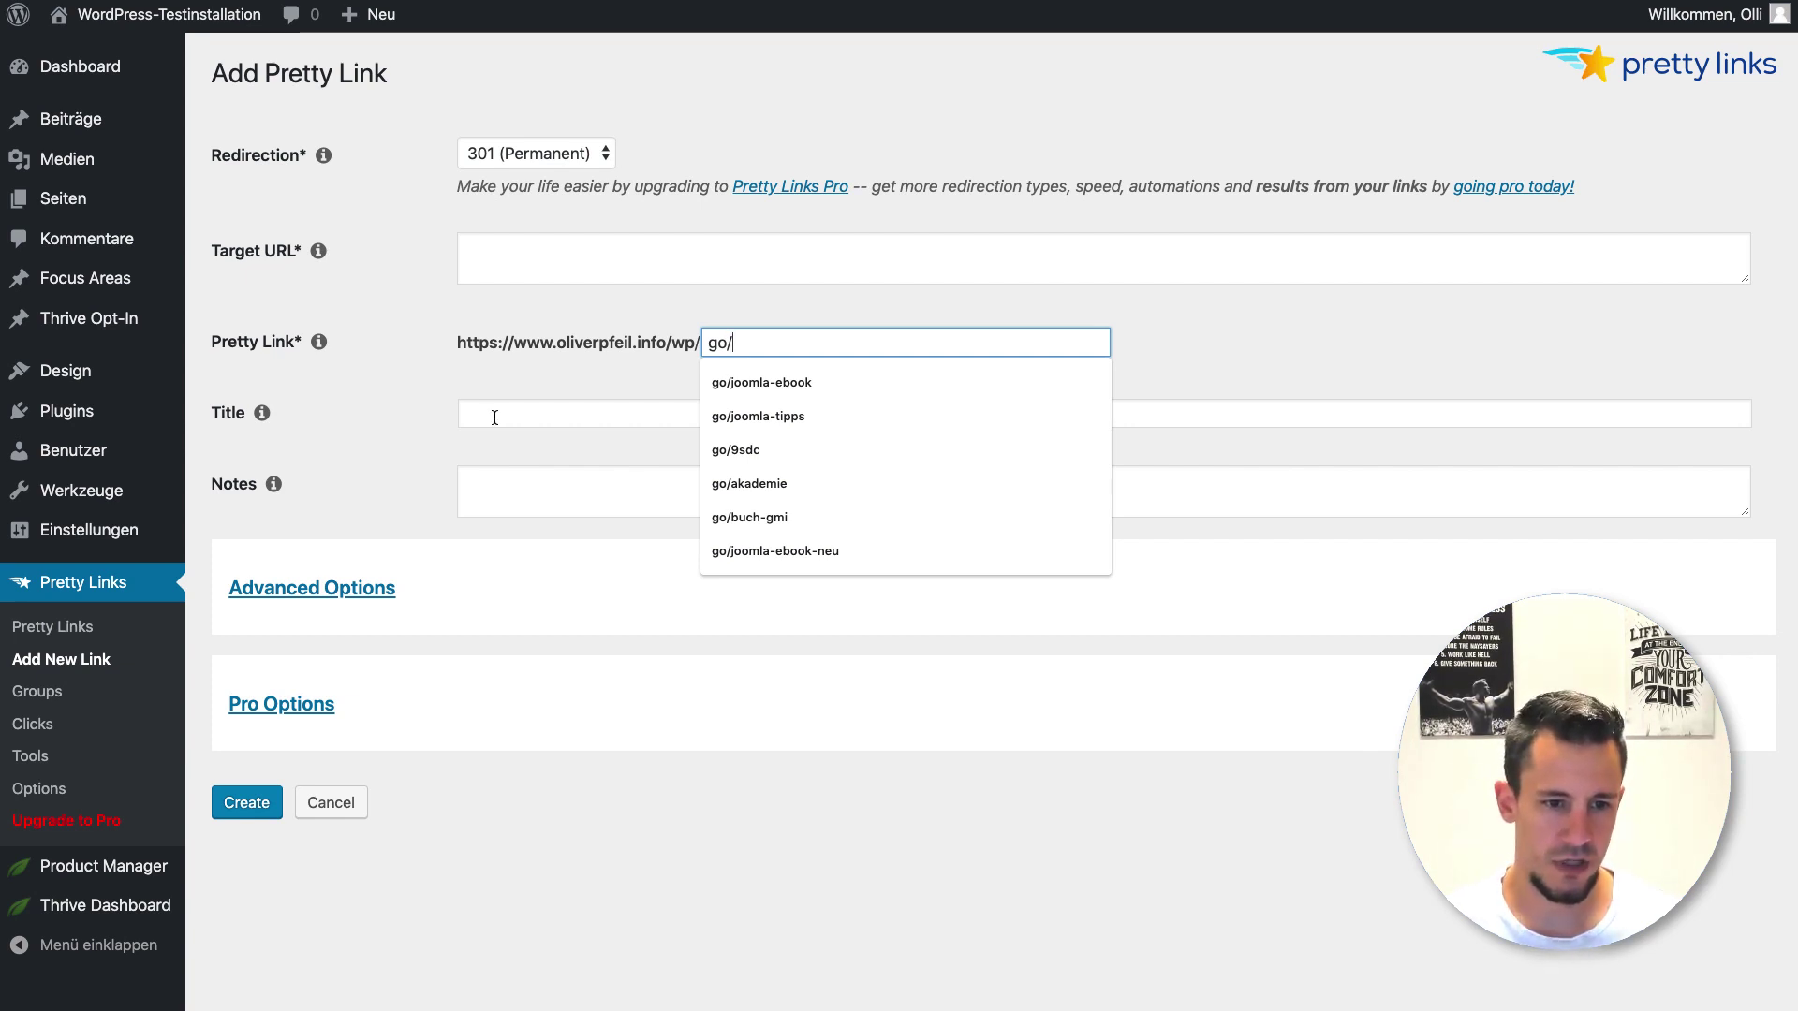
pyautogui.click(404, 418)
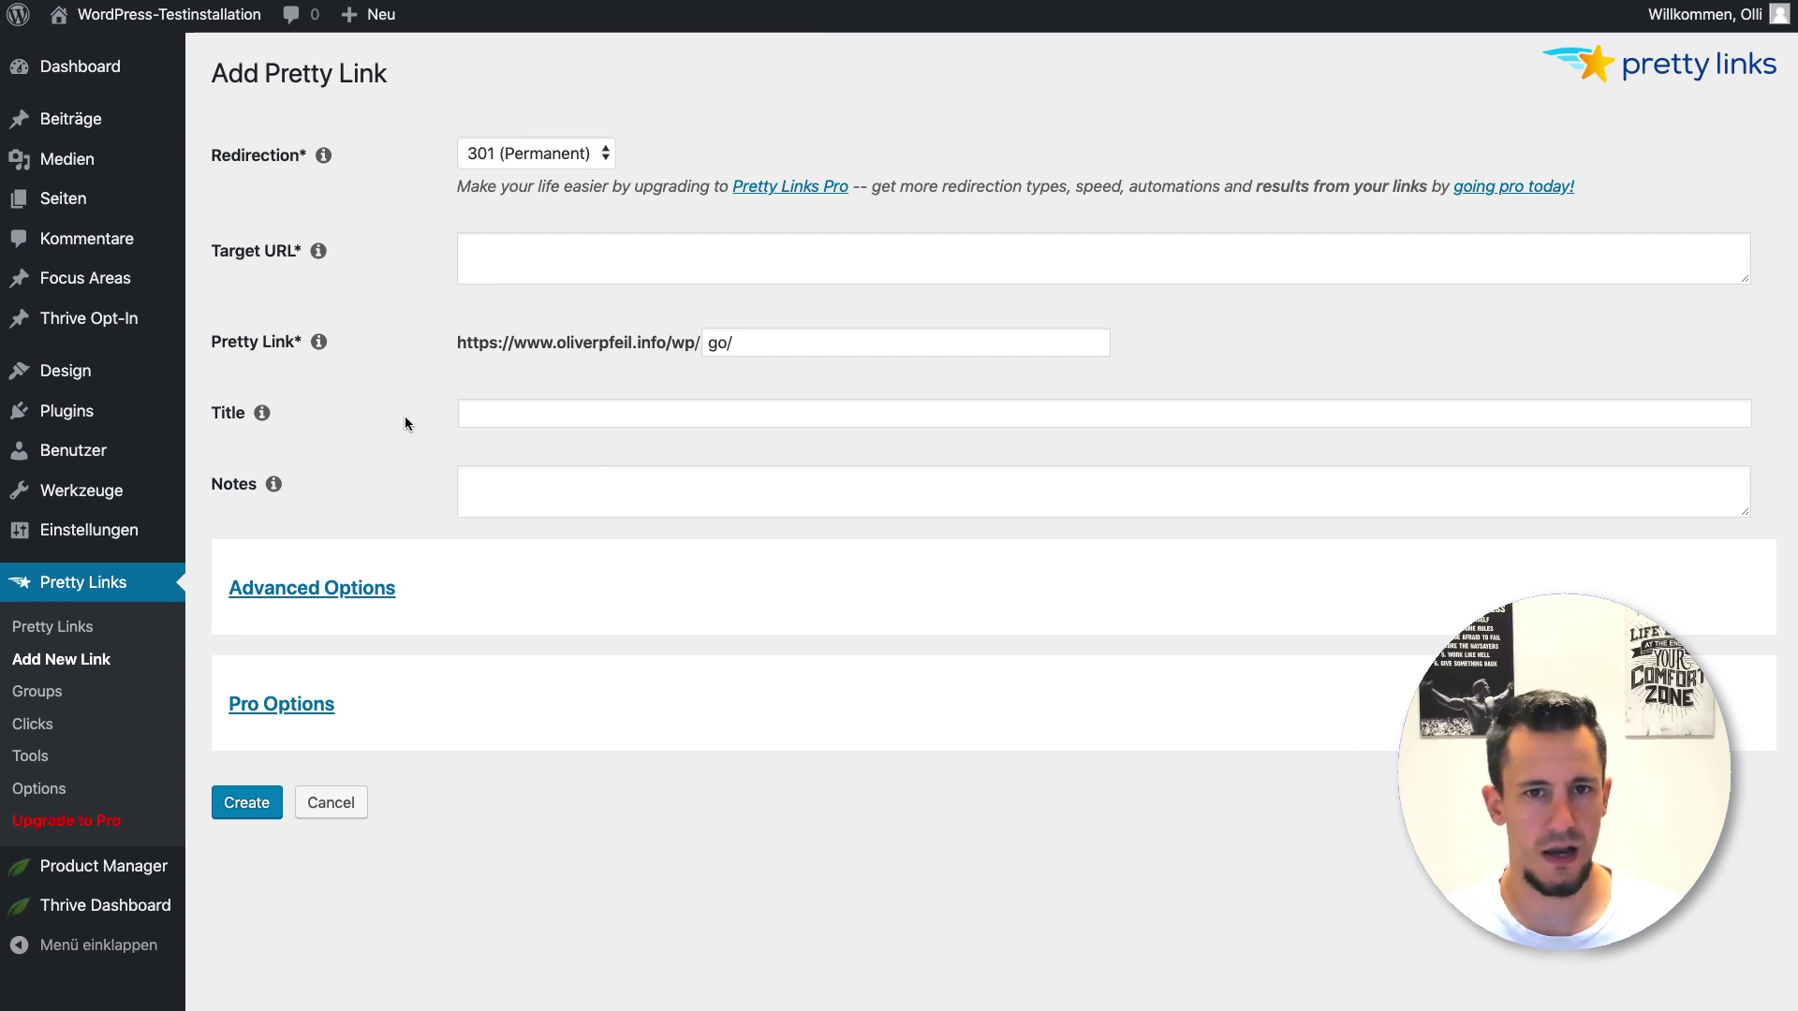